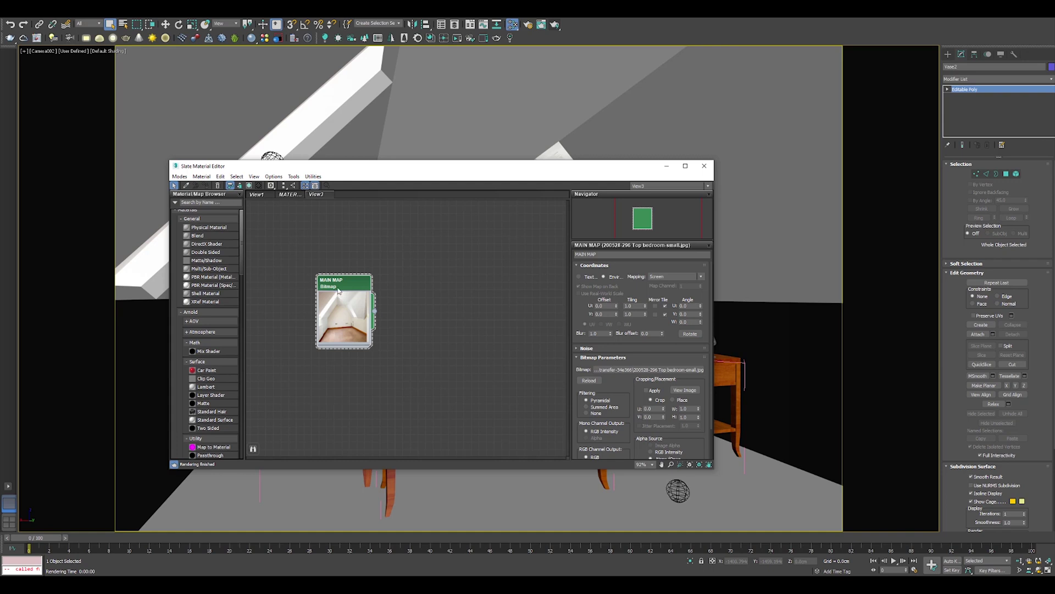
# Step: Set the MAIN MAP bitmap's environment mapping to Screen
pyautogui.scroll(4, 338, 290)
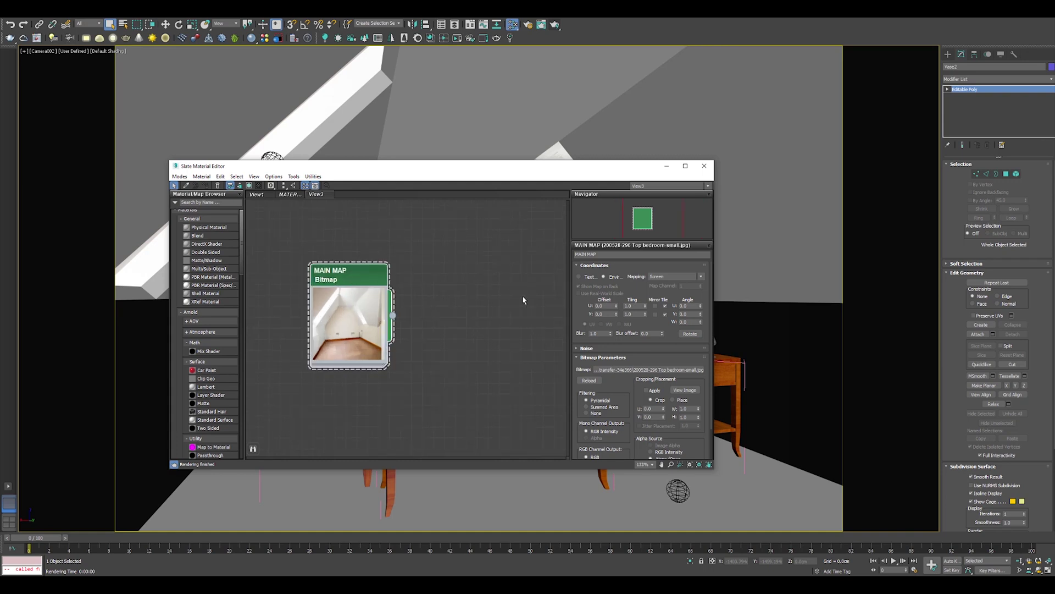
pyautogui.click(674, 276)
pyautogui.click(656, 300)
# Step: Review the output size in the common render settings and the filtering, environment and skydome lighting settings of the Arnold renderer
pyautogui.click(527, 26)
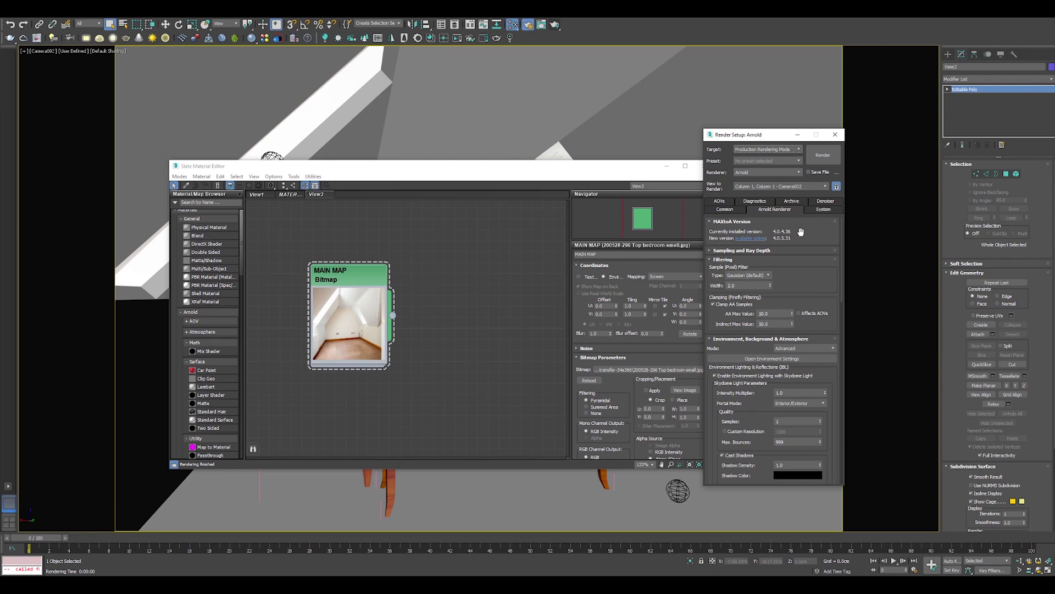
pyautogui.click(724, 210)
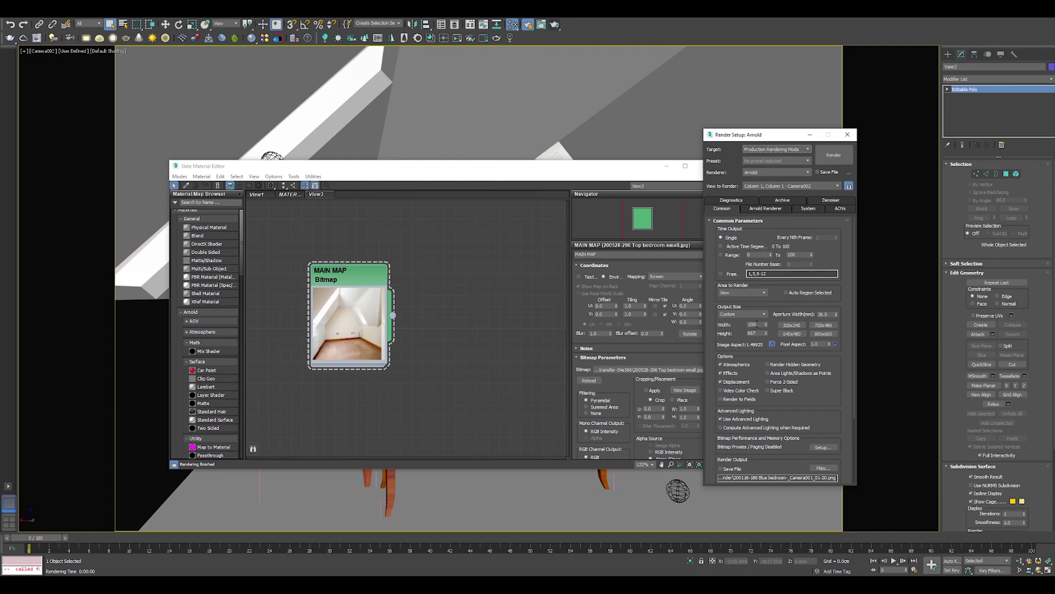
pyautogui.click(761, 210)
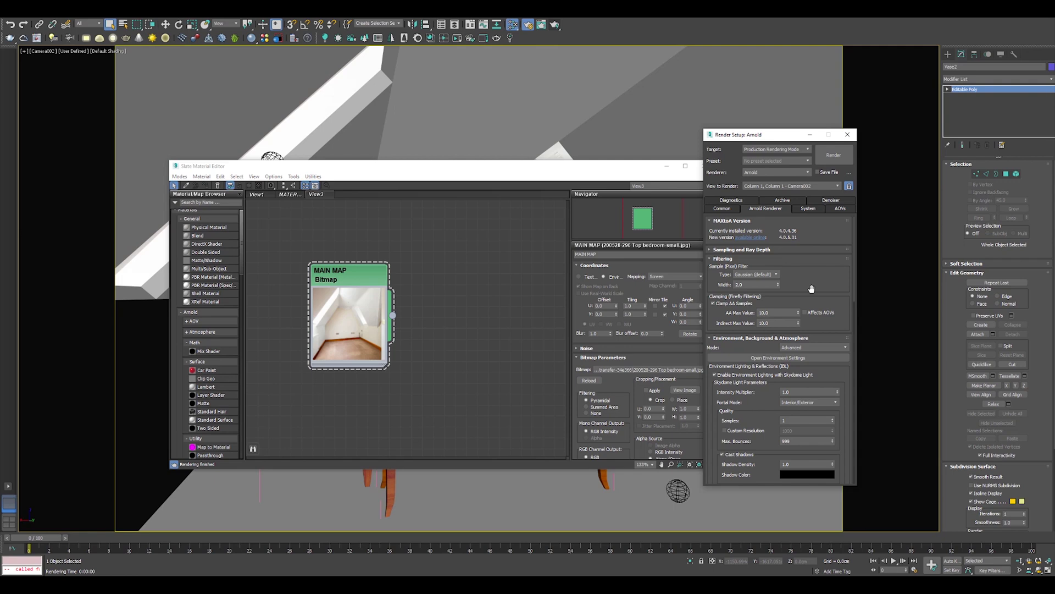
pyautogui.scroll(-5, 799, 266)
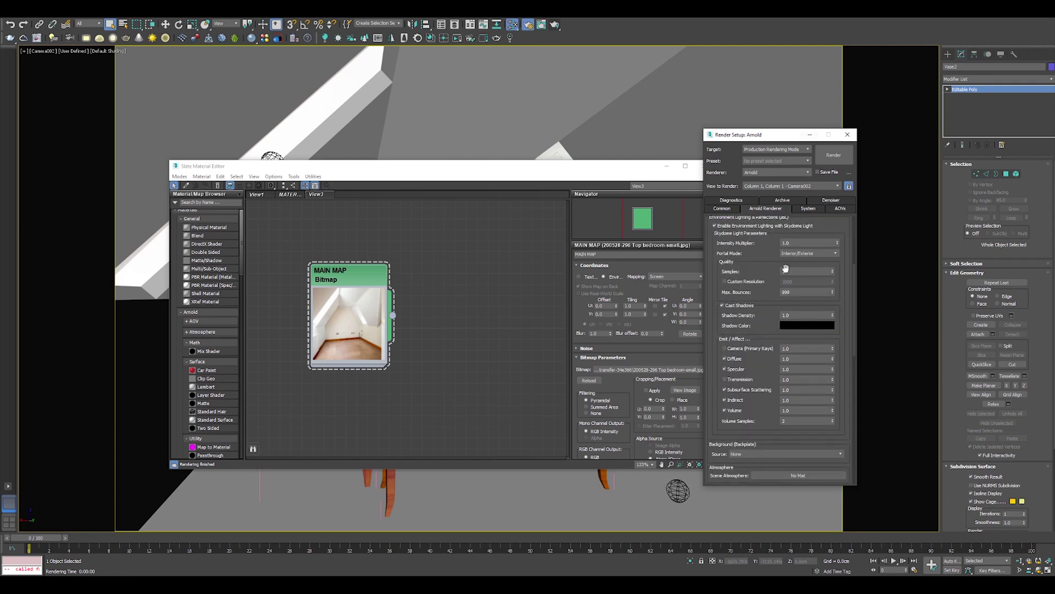
pyautogui.scroll(-1, 778, 230)
pyautogui.moveTo(778, 230); pyautogui.dragTo(764, 359)
pyautogui.scroll(3, 764, 365)
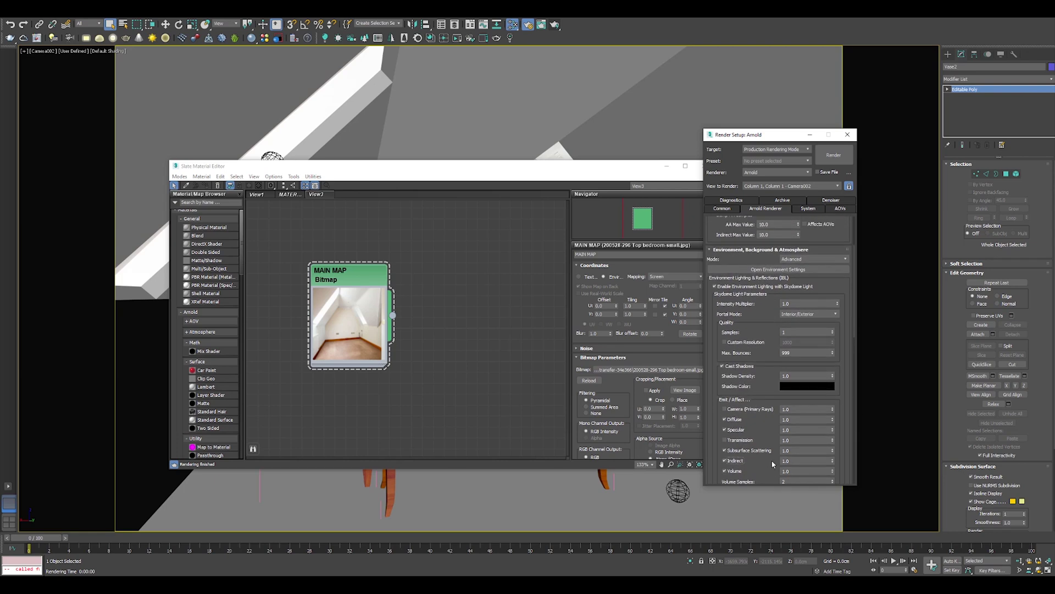
pyautogui.scroll(2, 766, 354)
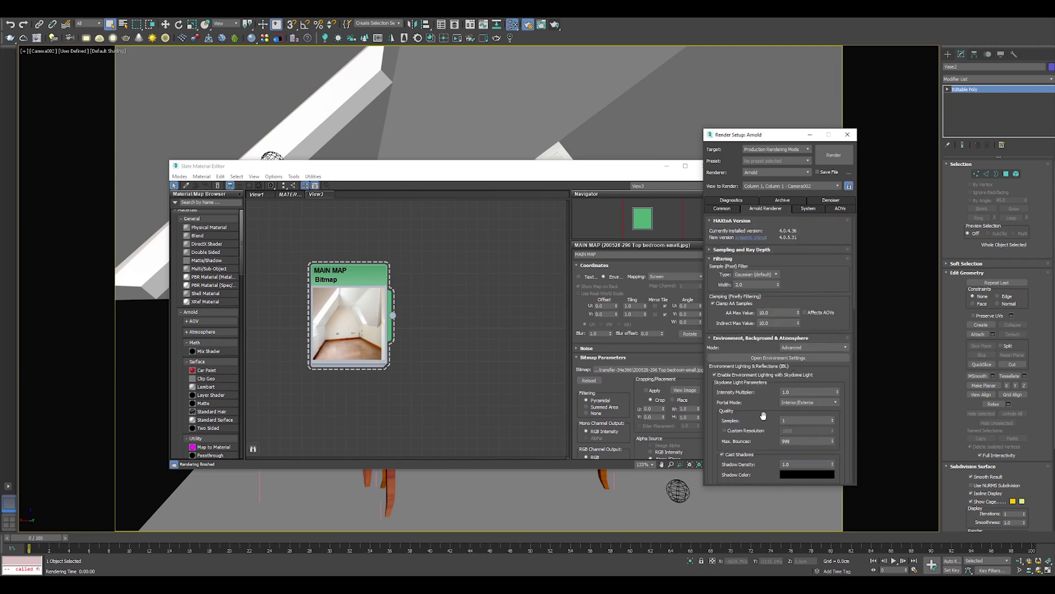
pyautogui.scroll(-2, 763, 415)
# Step: Test-render the Camera002 view, move the render settings clear of the material editor, and display the Arnold system settings
pyautogui.click(830, 157)
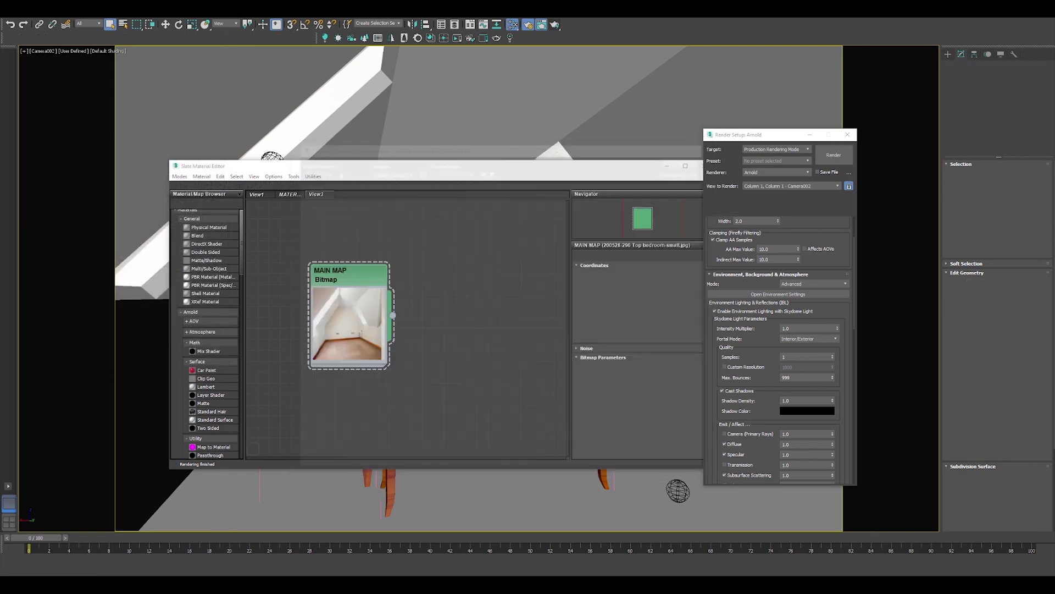
pyautogui.click(783, 138)
pyautogui.moveTo(784, 142); pyautogui.dragTo(834, 143)
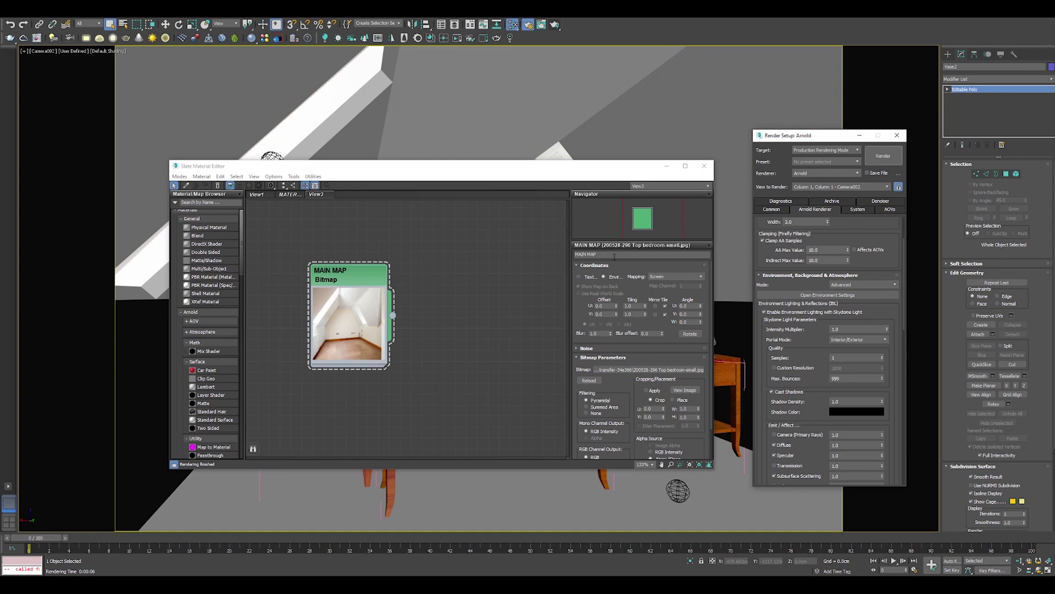
pyautogui.click(856, 209)
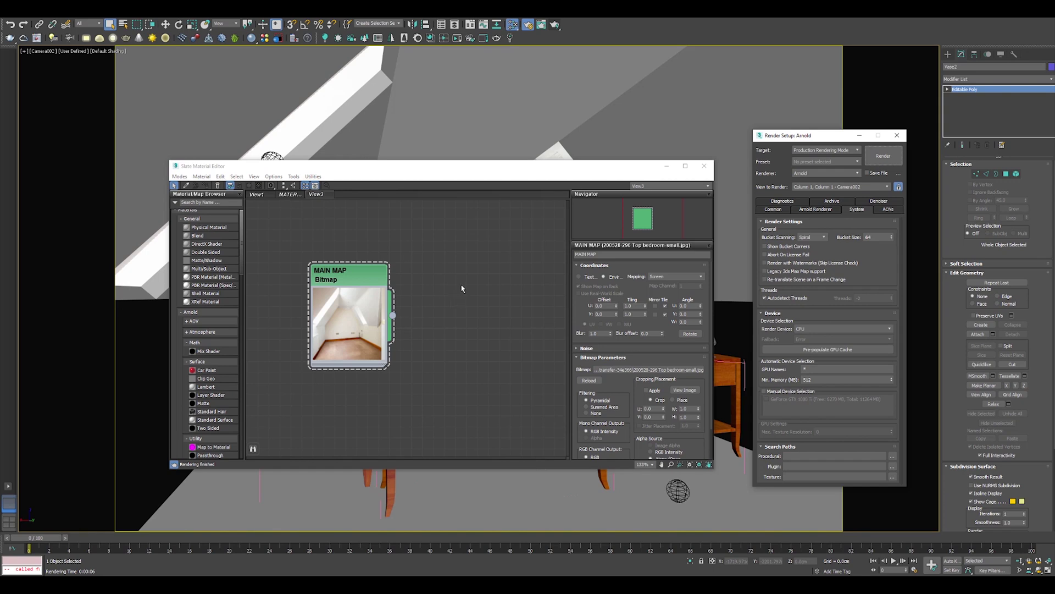
# Step: Add a Shadow Matte map beside the MAIN MAP bitmap in the material graph and name it SHADOW MATTE
pyautogui.moveTo(439, 260); pyautogui.dragTo(392, 318, button='middle')
pyautogui.rightClick(392, 317)
pyautogui.click(231, 214)
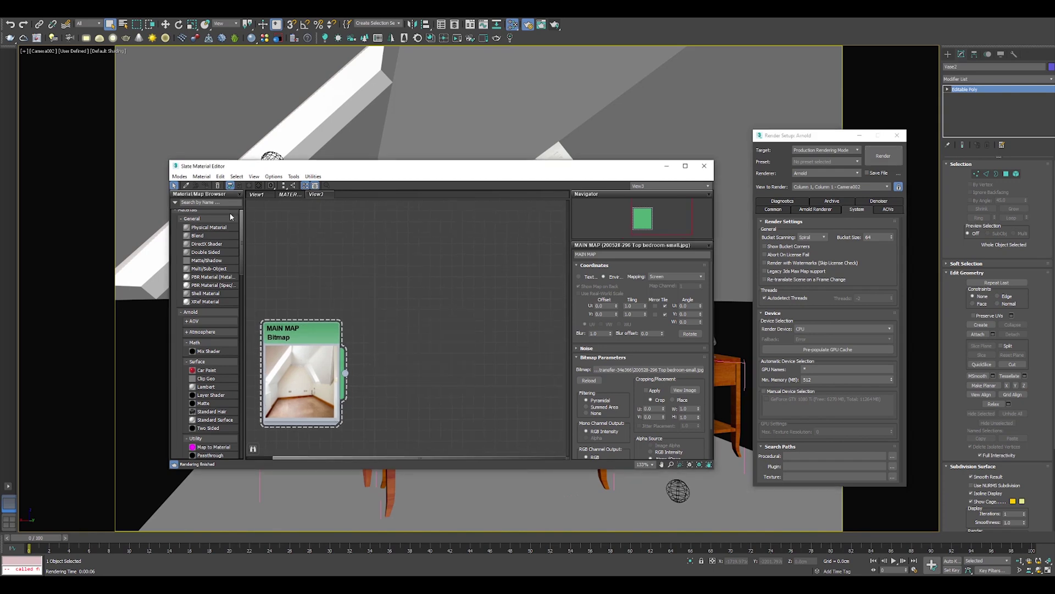
pyautogui.click(221, 202)
pyautogui.write('matte')
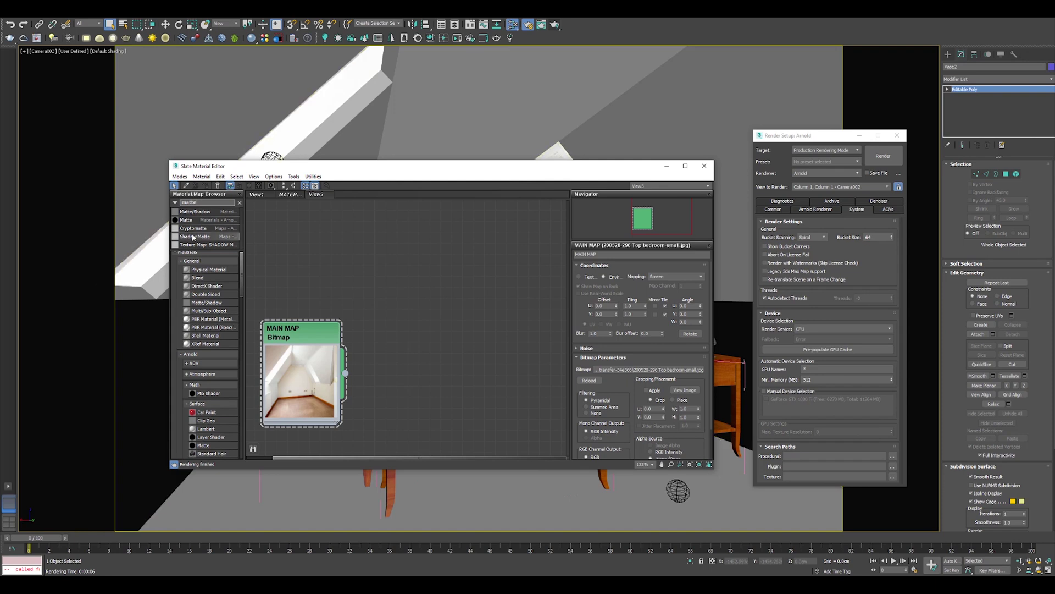
pyautogui.moveTo(195, 236); pyautogui.dragTo(494, 301)
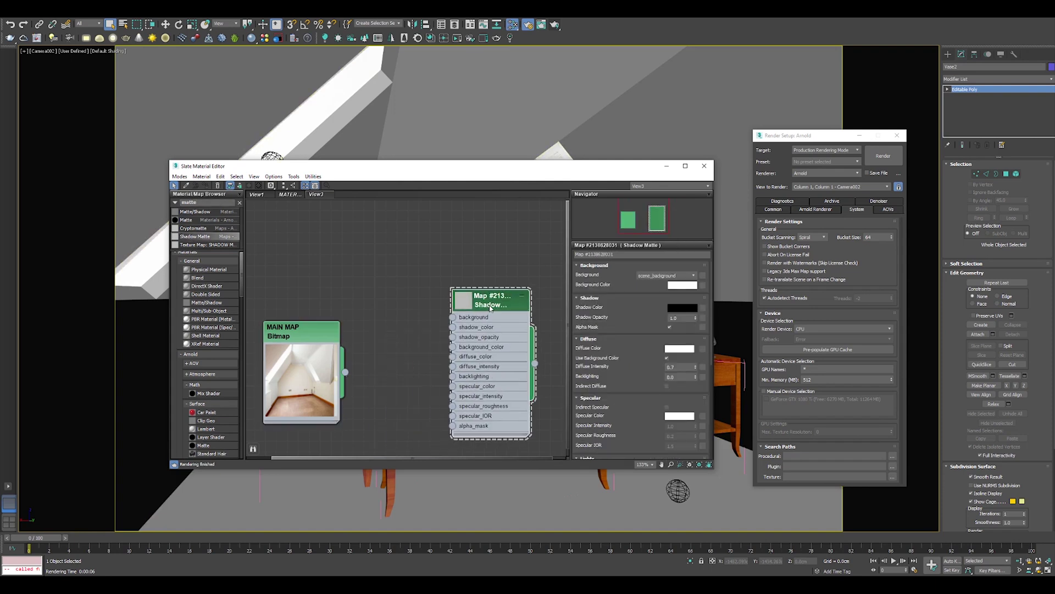
pyautogui.write('SHADOW MATTE')
pyautogui.moveTo(466, 305); pyautogui.dragTo(400, 316)
# Step: Add a Map to Material node beyond the Shadow Matte node and name it MAP TO MATERIAL
pyautogui.moveTo(528, 289); pyautogui.dragTo(383, 277, button='middle')
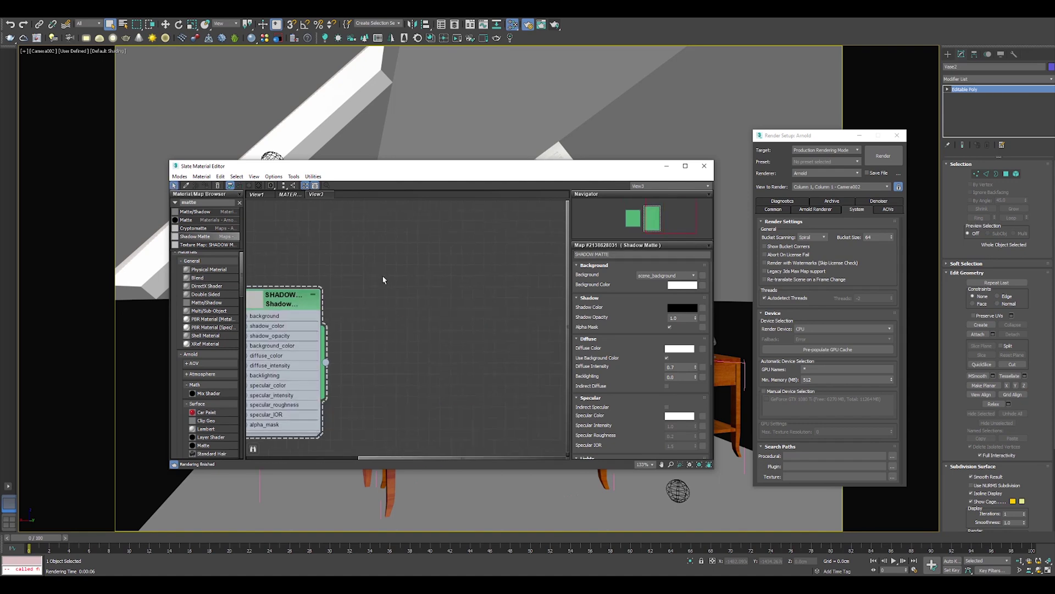
pyautogui.click(194, 202)
pyautogui.write('map to m')
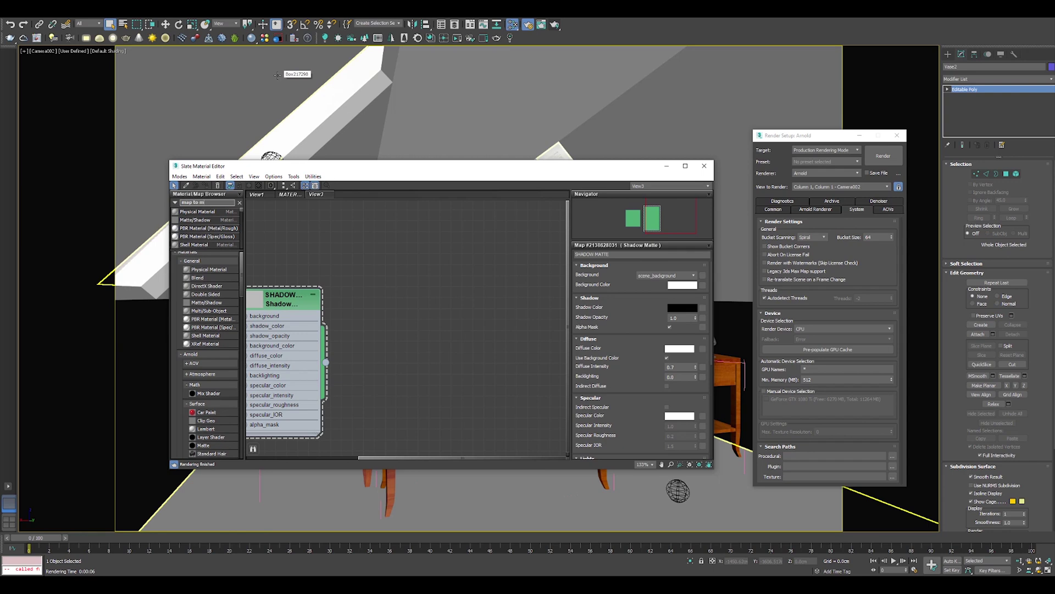
pyautogui.write('a')
pyautogui.moveTo(198, 212); pyautogui.dragTo(424, 328)
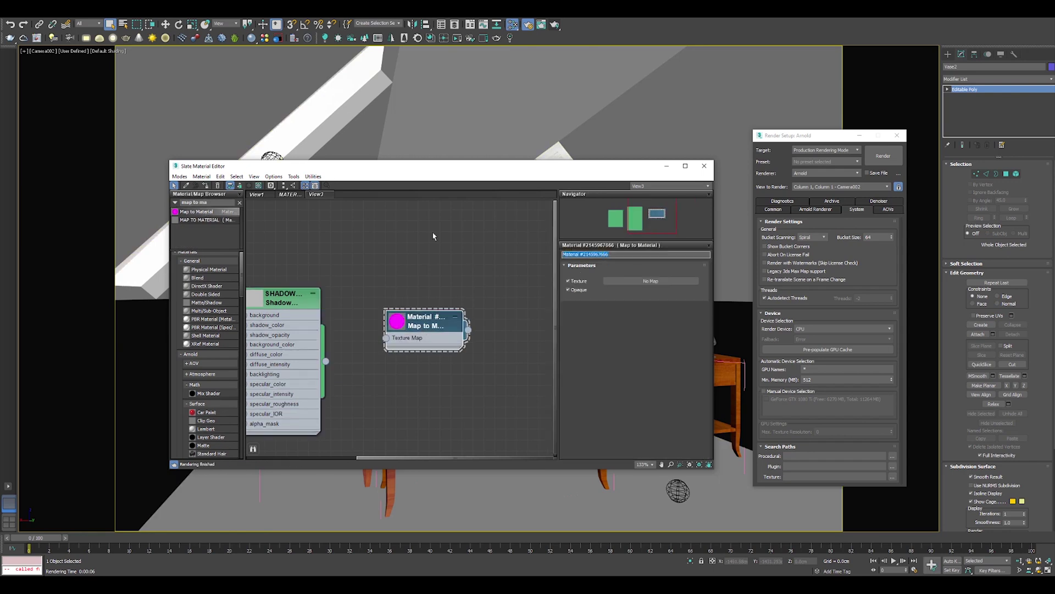
pyautogui.write('MAP TO MATERIAL')
pyautogui.press('Return')
pyautogui.click(240, 203)
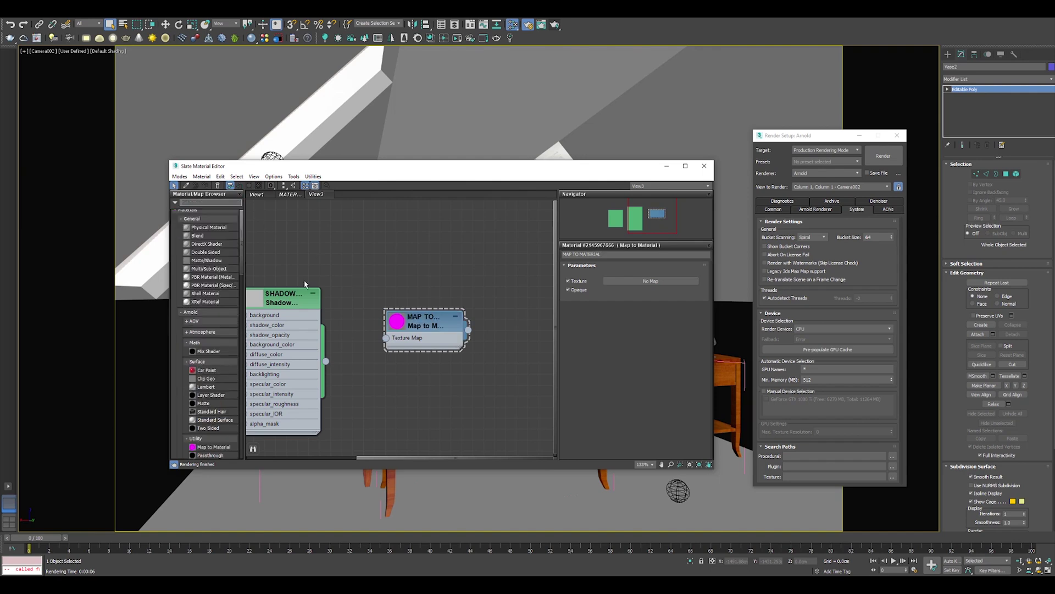
# Step: Line up the three nodes and connect MAIN MAP to the background input of the Shadow Matte
pyautogui.moveTo(328, 321); pyautogui.dragTo(448, 289, button='middle')
pyautogui.scroll(-1, 448, 289)
pyautogui.moveTo(421, 274); pyautogui.dragTo(428, 267)
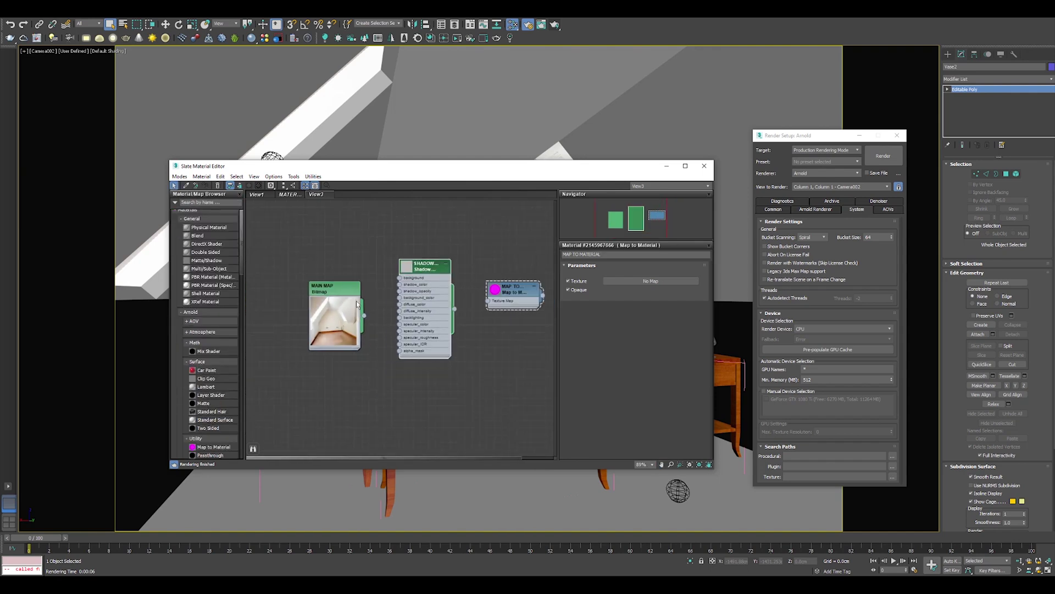
pyautogui.moveTo(330, 287); pyautogui.dragTo(332, 265)
pyautogui.moveTo(525, 290); pyautogui.dragTo(519, 276)
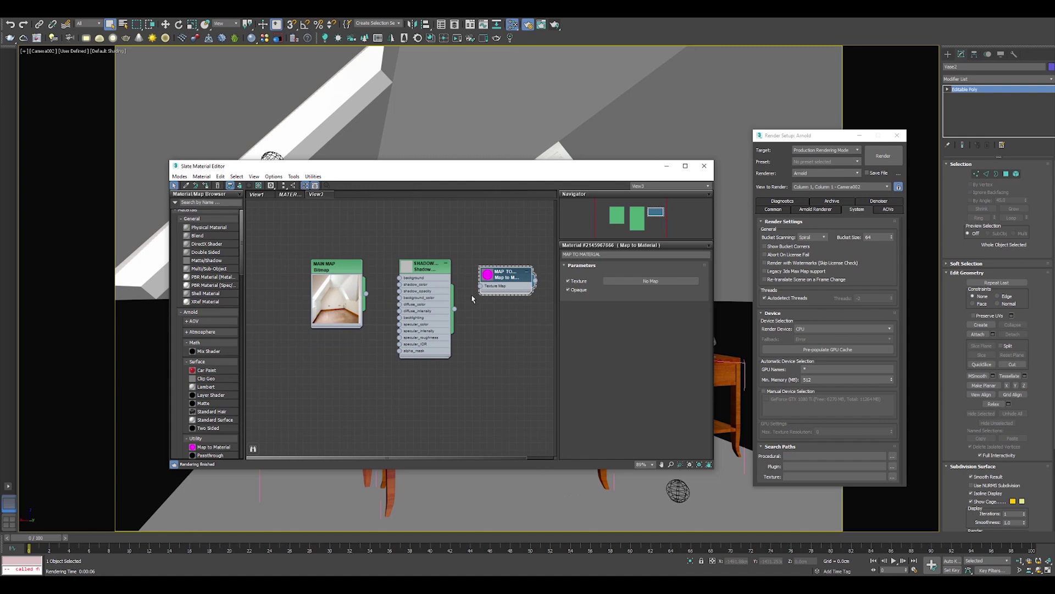
pyautogui.scroll(1, 467, 308)
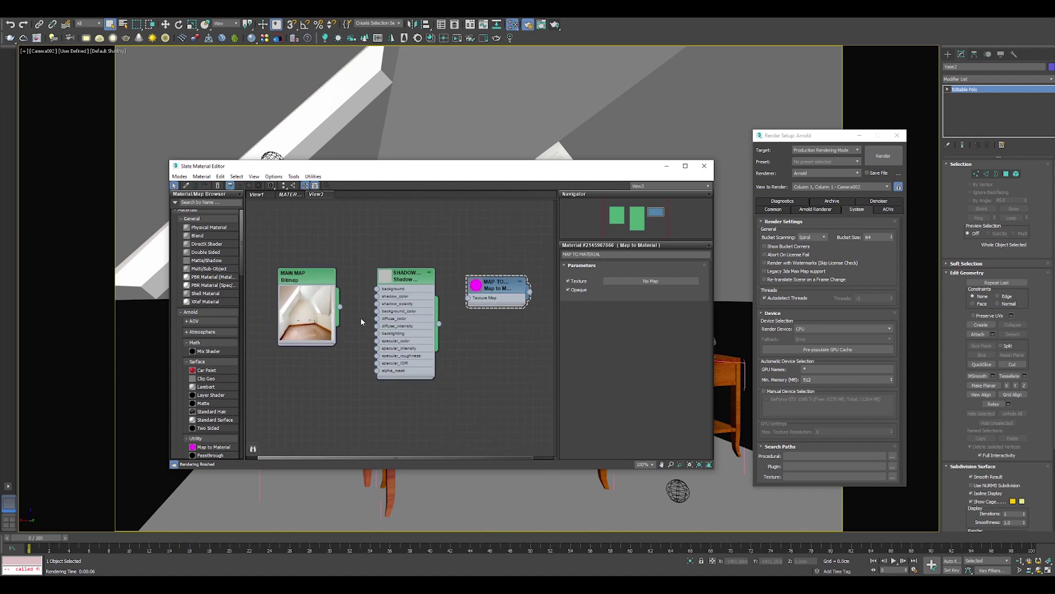
pyautogui.moveTo(340, 306); pyautogui.dragTo(379, 292)
pyautogui.doubleClick(324, 288)
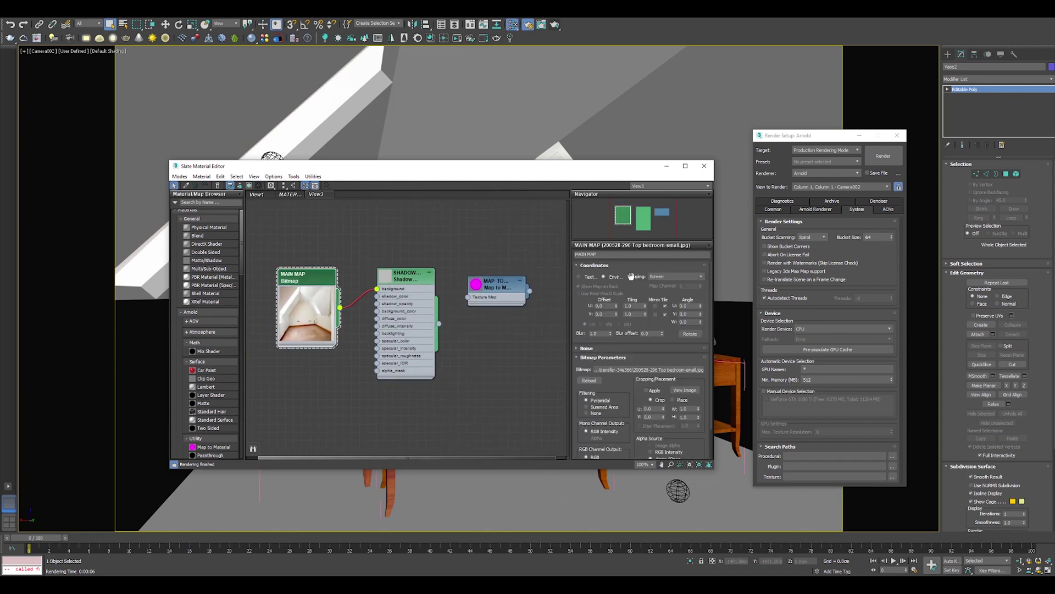
# Step: Connect the Shadow Matte to MAP TO MATERIAL's texture map and assign that material to the room geometry, replacing the same-named material
pyautogui.moveTo(439, 323); pyautogui.dragTo(666, 133)
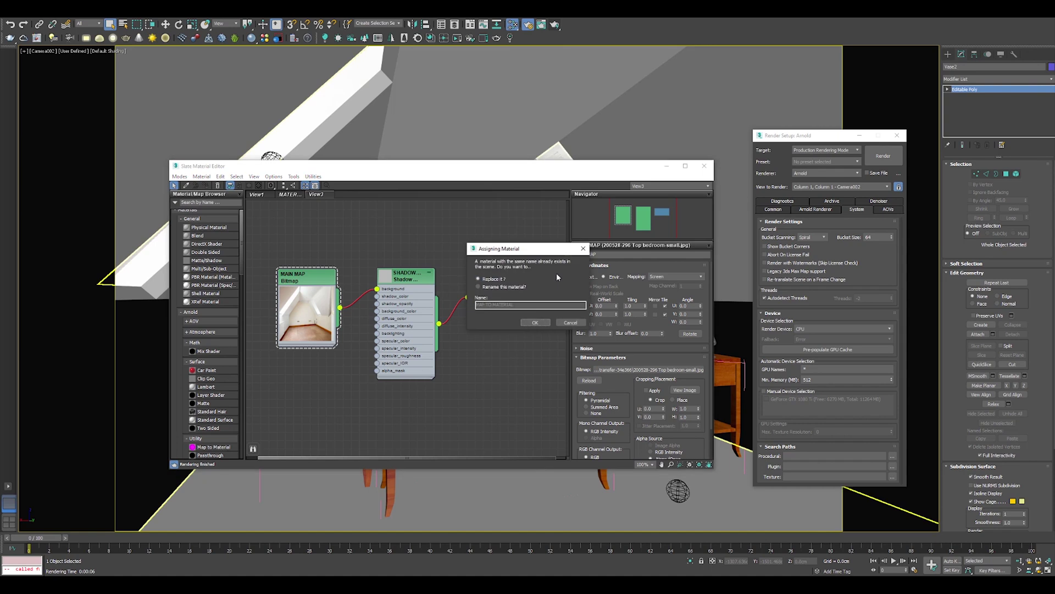
pyautogui.click(535, 323)
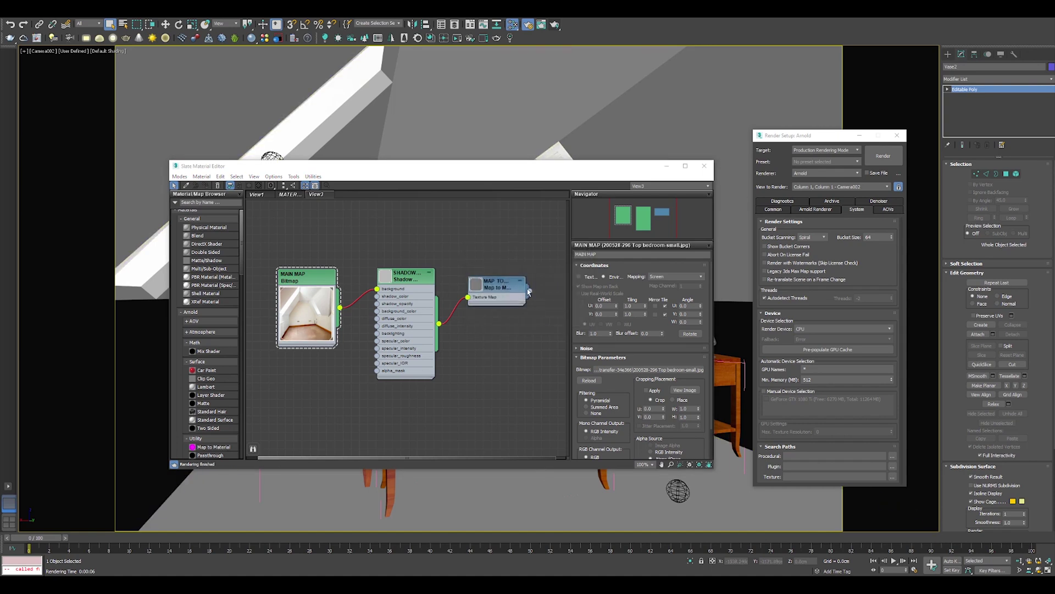
pyautogui.moveTo(529, 291); pyautogui.dragTo(523, 501)
# Step: Display the Shadow Matte parameters, test-render the camera view, and close the rendered frame
pyautogui.doubleClick(406, 276)
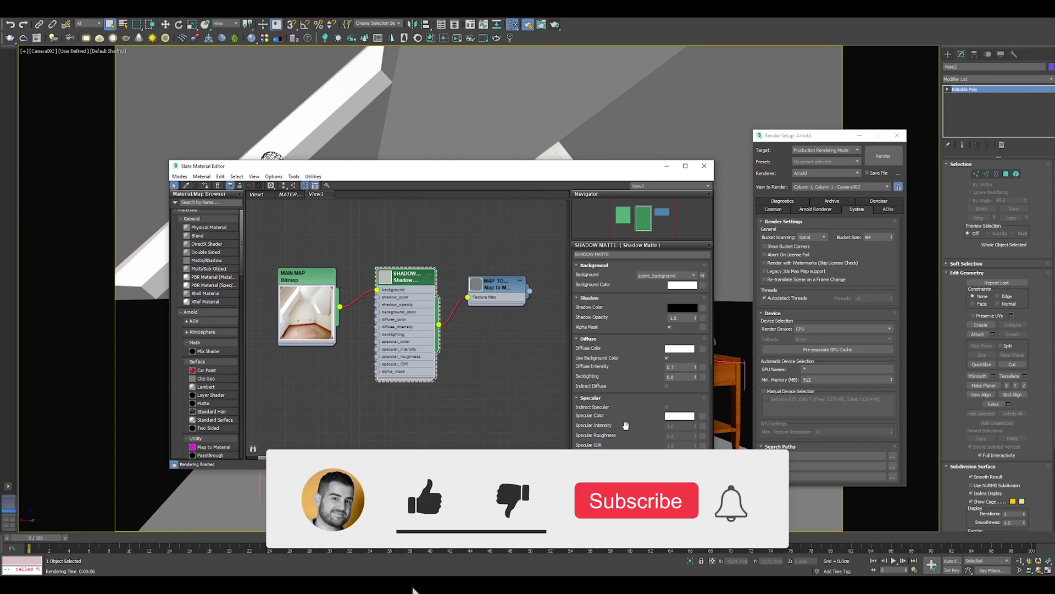
pyautogui.click(883, 156)
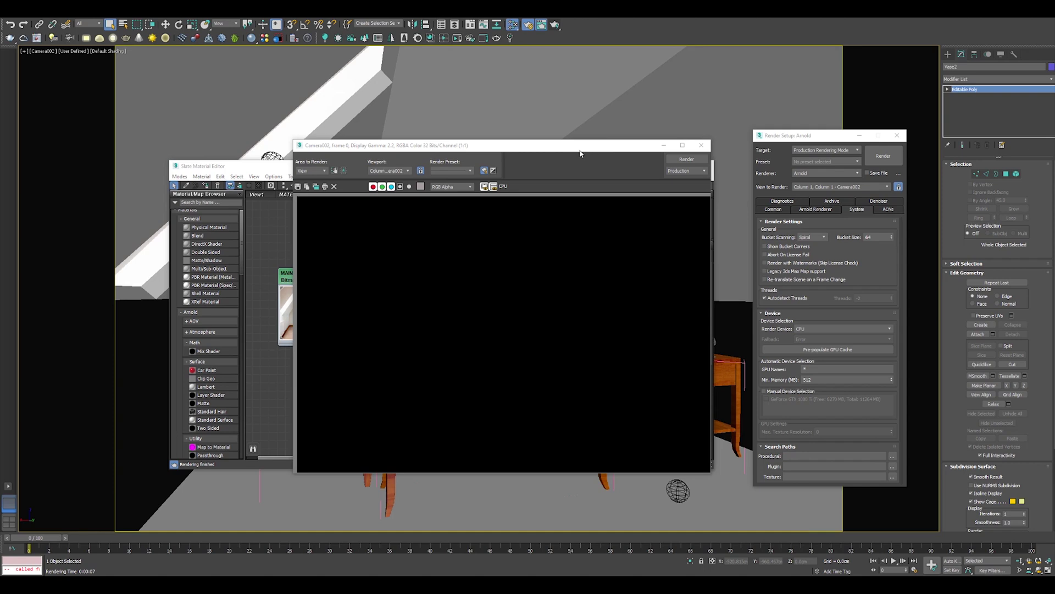
pyautogui.moveTo(580, 154); pyautogui.dragTo(580, 151)
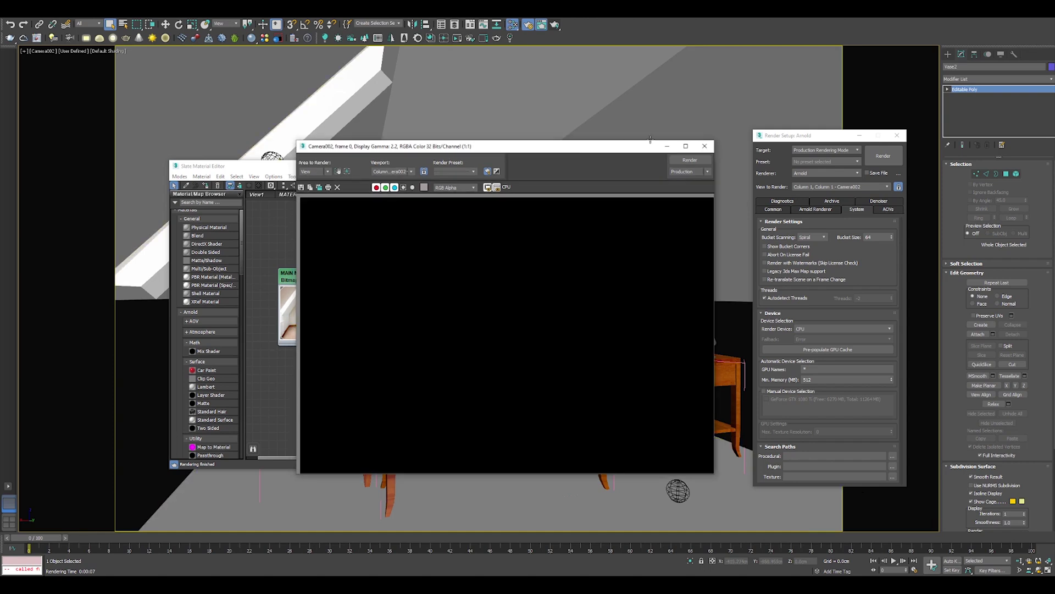
pyautogui.click(704, 147)
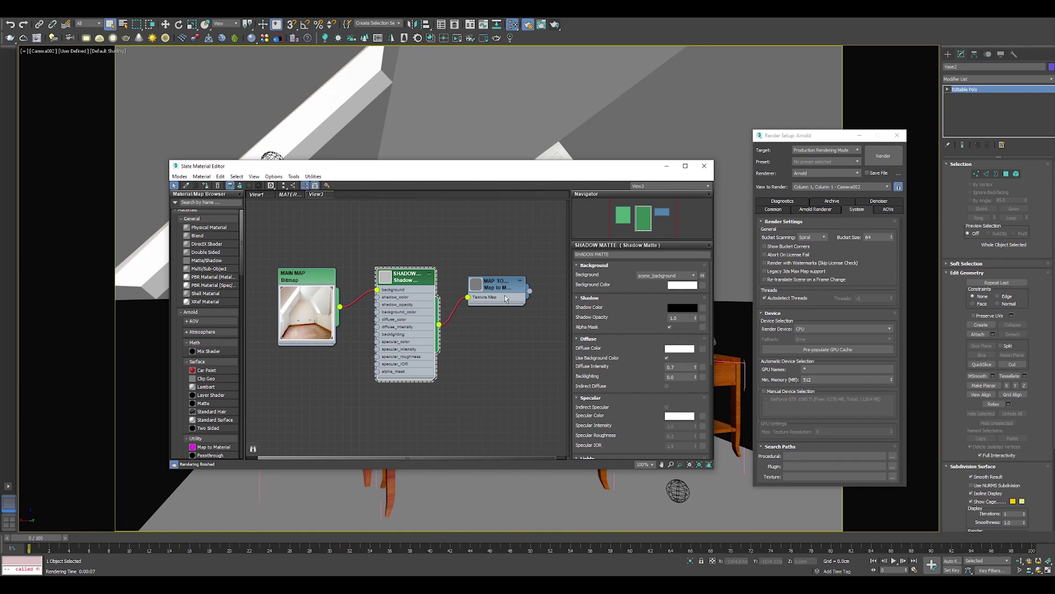
# Step: Assign the MAIN MAP bitmap as the scene's environment map and render the exposure preview
pyautogui.press('8')
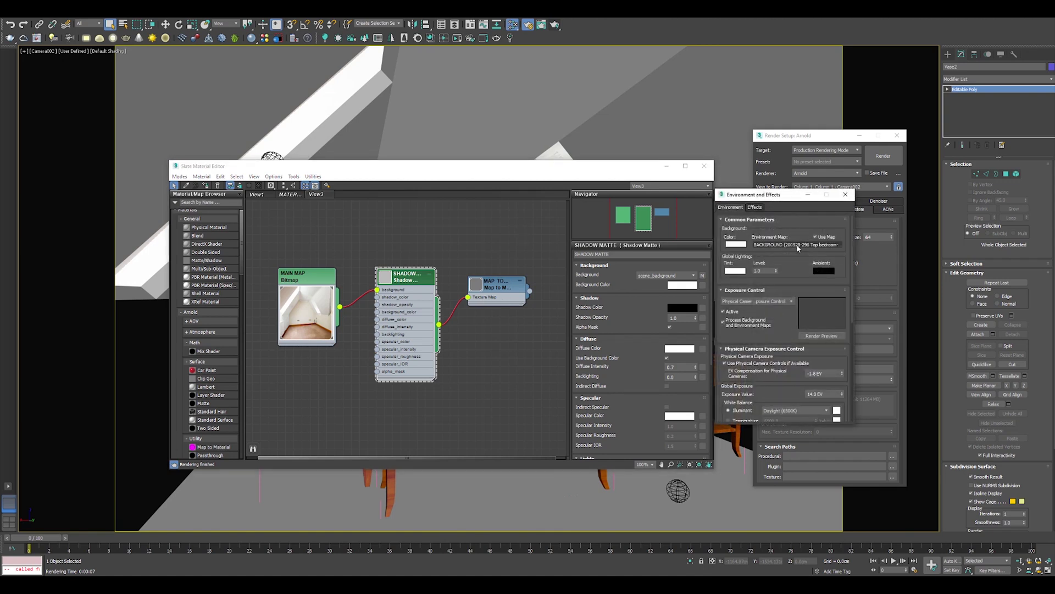
pyautogui.moveTo(770, 195); pyautogui.dragTo(497, 260)
pyautogui.moveTo(339, 308); pyautogui.dragTo(502, 324)
pyautogui.click(488, 423)
pyautogui.click(466, 480)
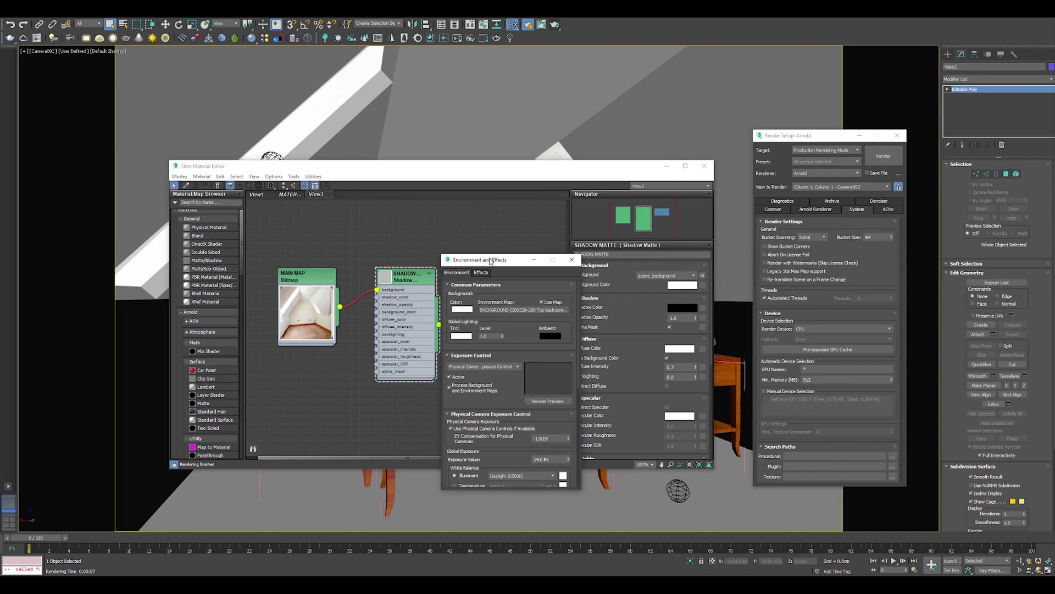
pyautogui.moveTo(486, 260); pyautogui.dragTo(104, 193)
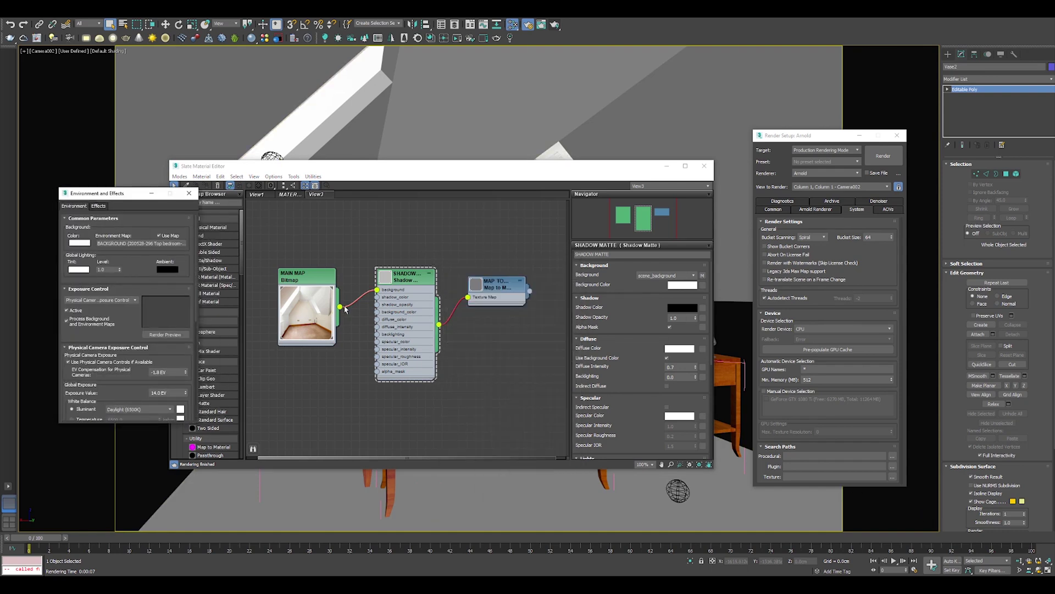
pyautogui.moveTo(341, 306); pyautogui.dragTo(146, 247)
pyautogui.press('Escape')
pyautogui.click(165, 335)
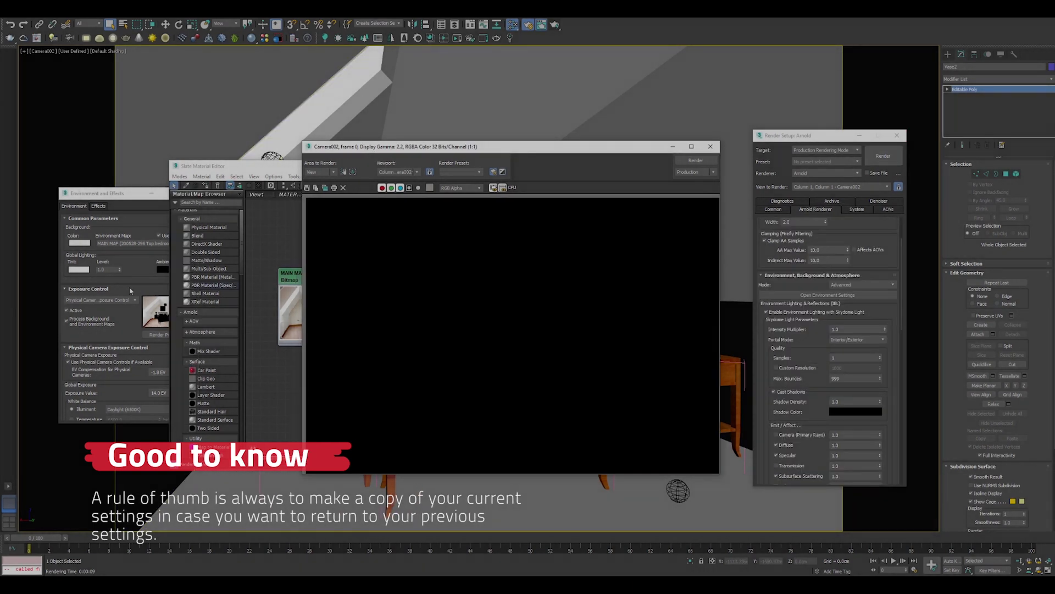
# Step: Reset the physical camera EV compensation and global exposure value, and restore them to -1.8 EV and 14 EV
pyautogui.click(122, 192)
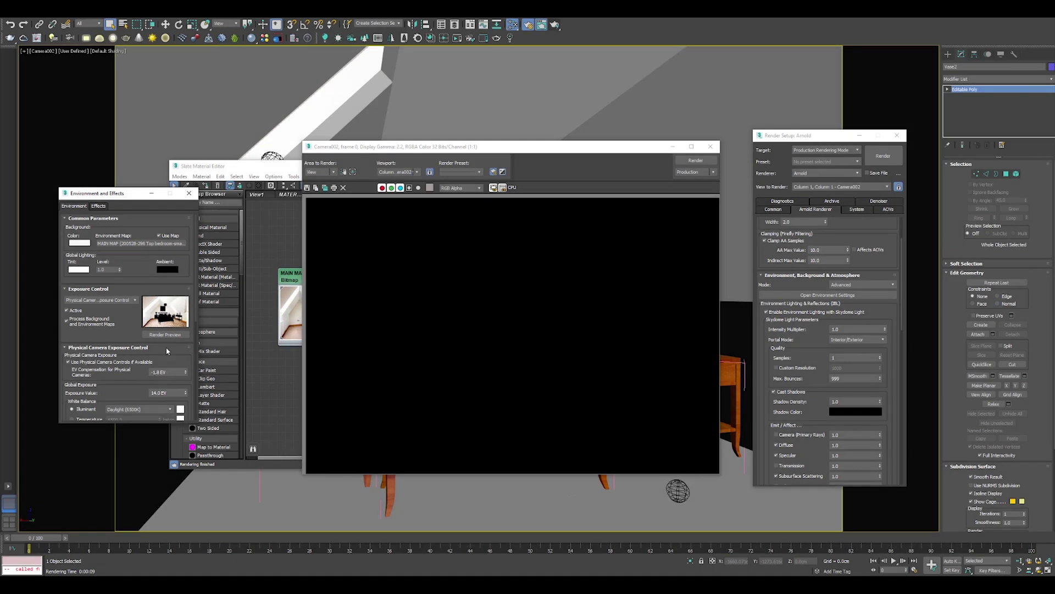
pyautogui.rightClick(186, 373)
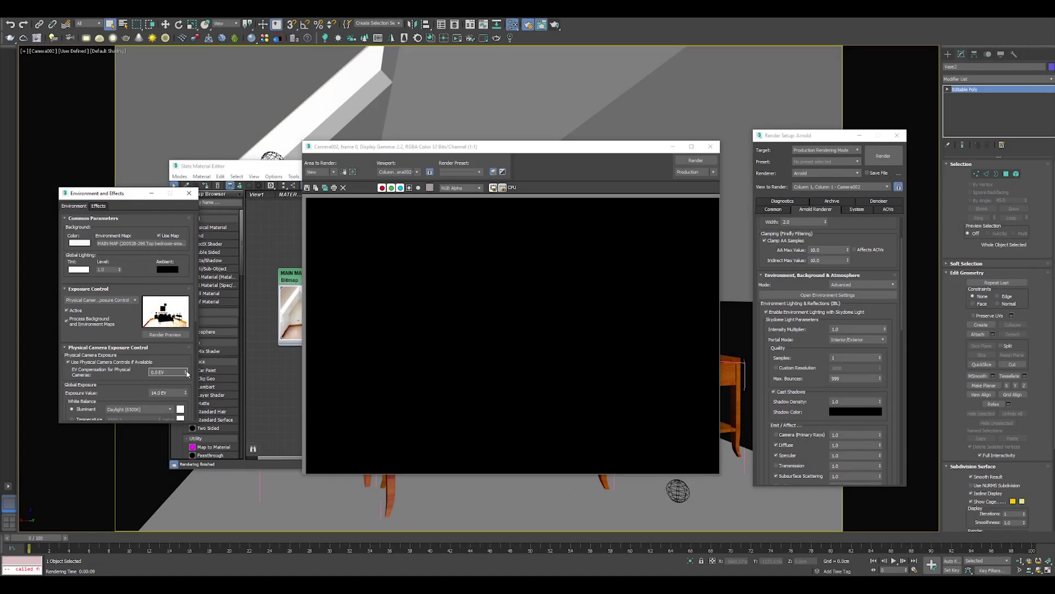
pyautogui.rightClick(185, 393)
pyautogui.doubleClick(165, 394)
pyautogui.write('14')
pyautogui.press('Return')
pyautogui.hotkey('shift', 'Tab')
pyautogui.write('-1.8')
pyautogui.press('Return')
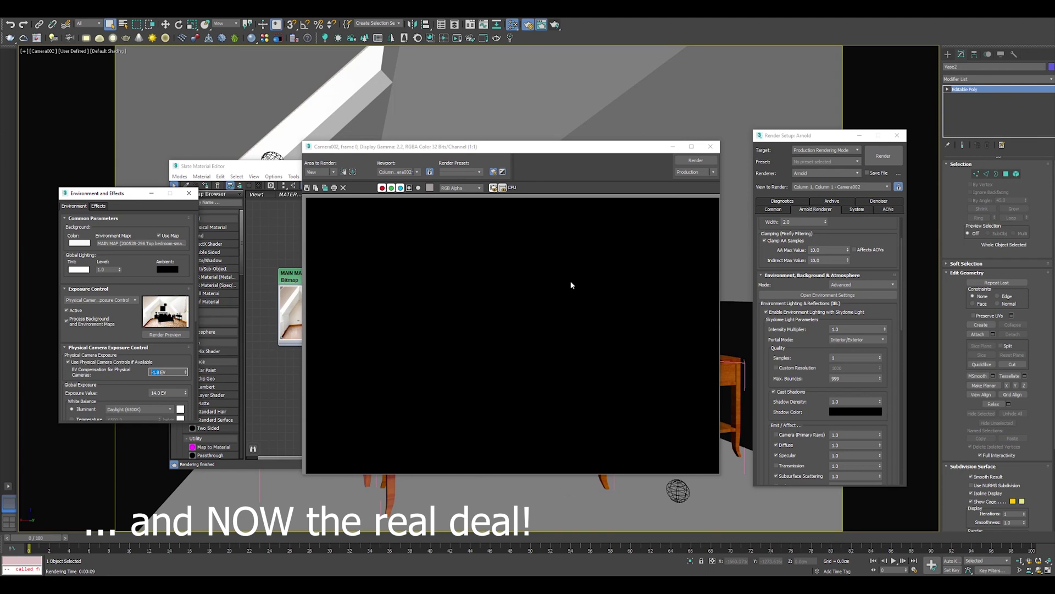
# Step: Set the Arnold environment mode to Physically-Based and the background source to Custom Map
pyautogui.click(849, 284)
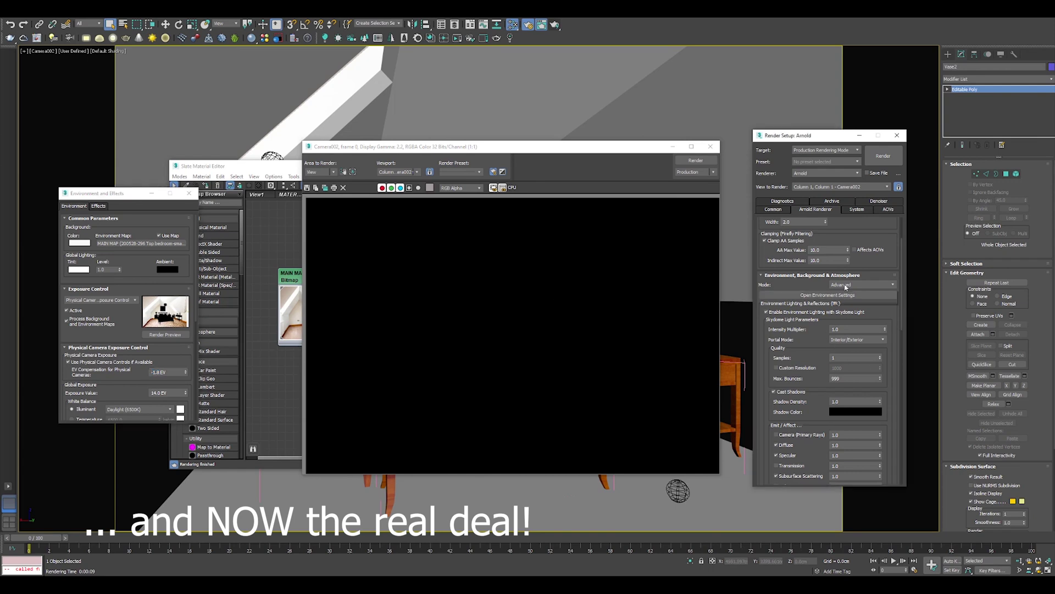
pyautogui.click(850, 293)
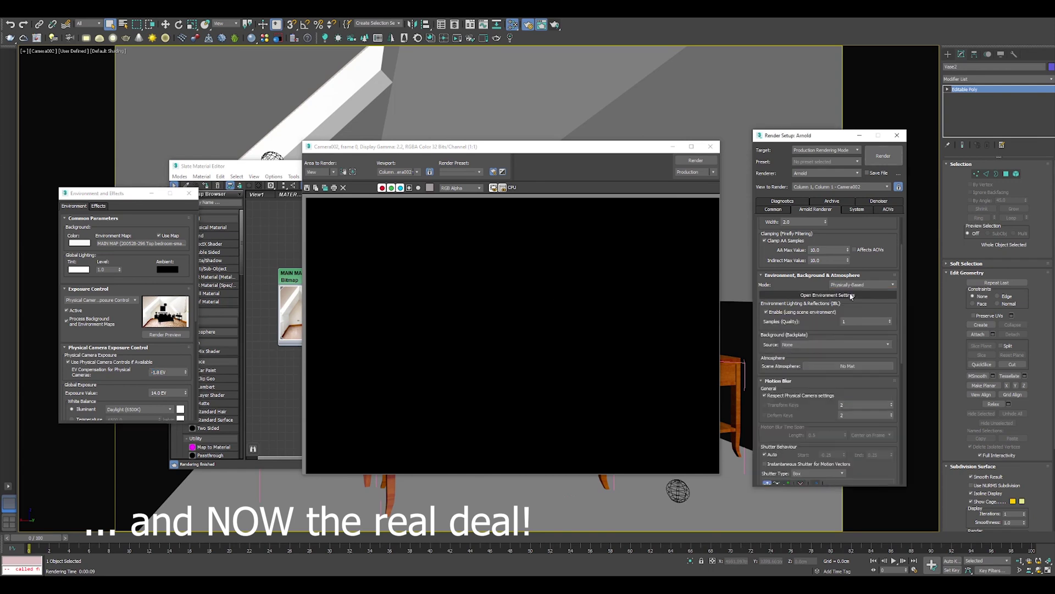
pyautogui.click(809, 344)
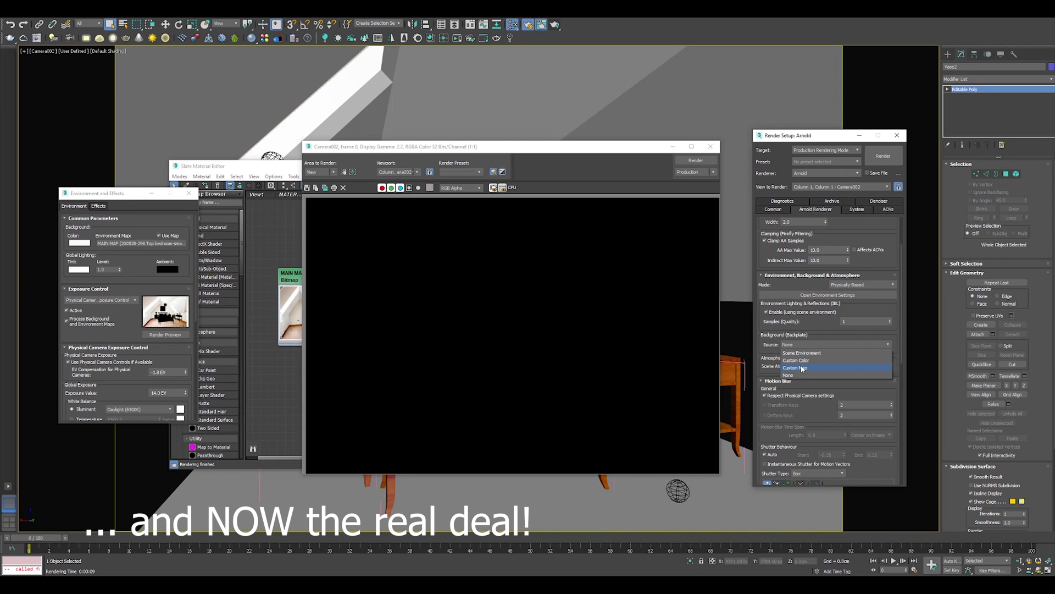
pyautogui.click(802, 368)
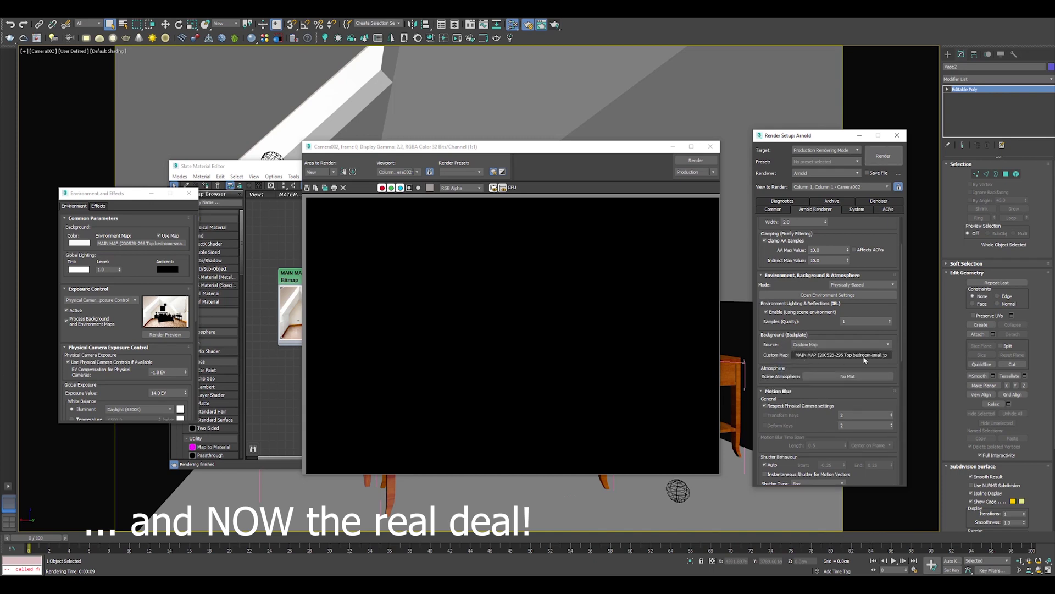
# Step: Assign the MAIN MAP bitmap as an instance to the background's custom map and close the Slate Material Editor
pyautogui.click(278, 244)
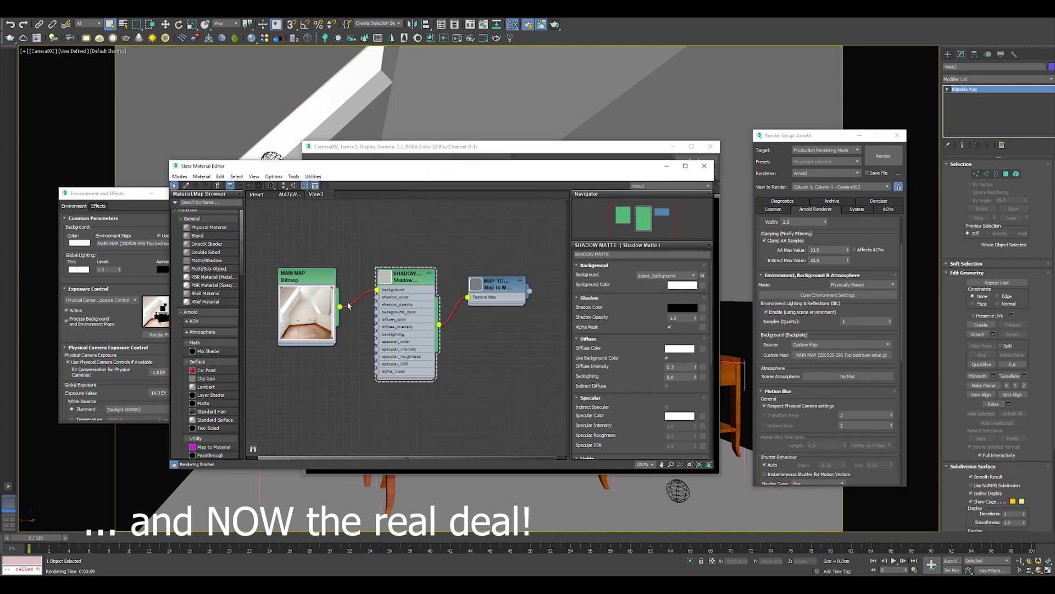
pyautogui.moveTo(439, 347); pyautogui.dragTo(833, 356)
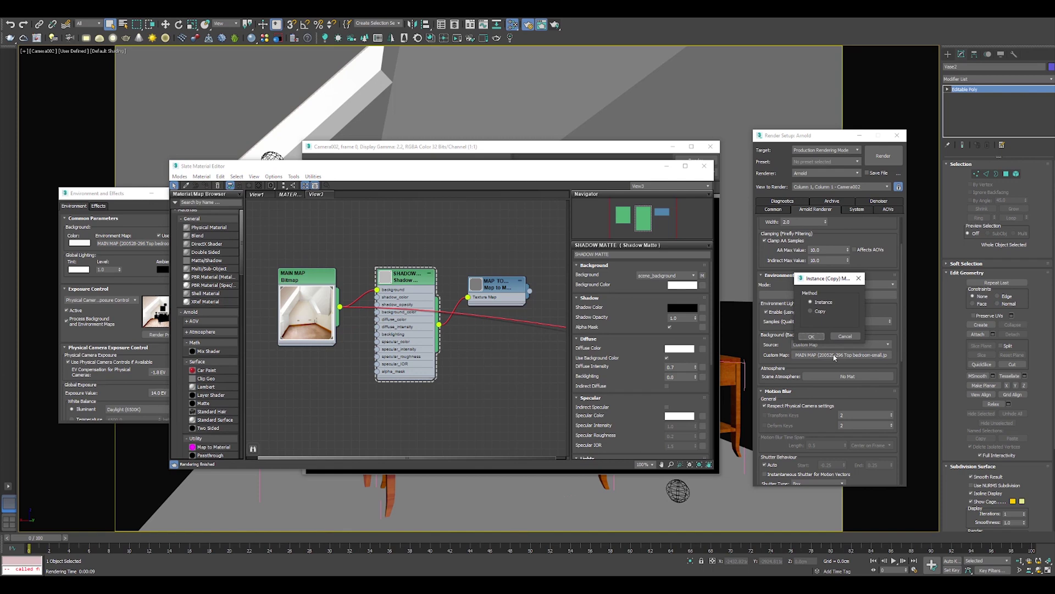
pyautogui.click(809, 335)
pyautogui.click(506, 238)
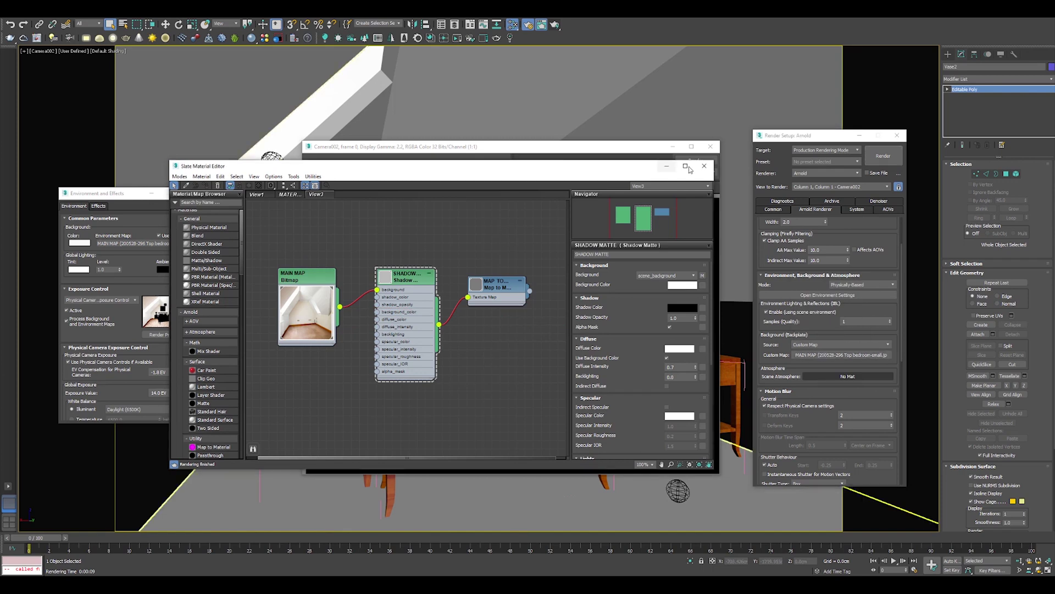
pyautogui.click(705, 165)
# Step: Test-render the camera view, then close the rendered frame and the render settings
pyautogui.hotkey('shift', 'q')
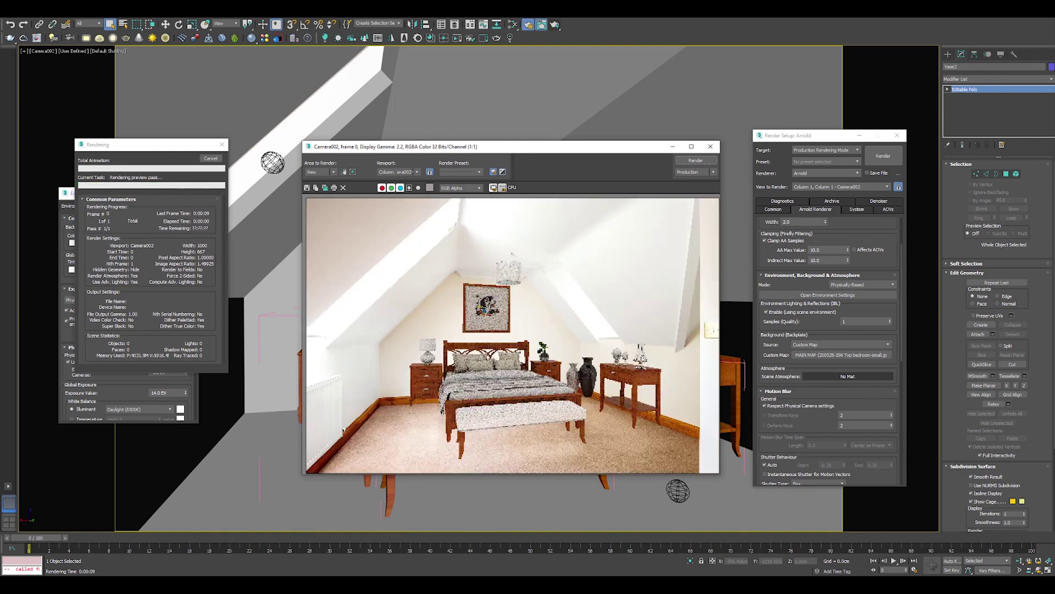
pyautogui.click(211, 159)
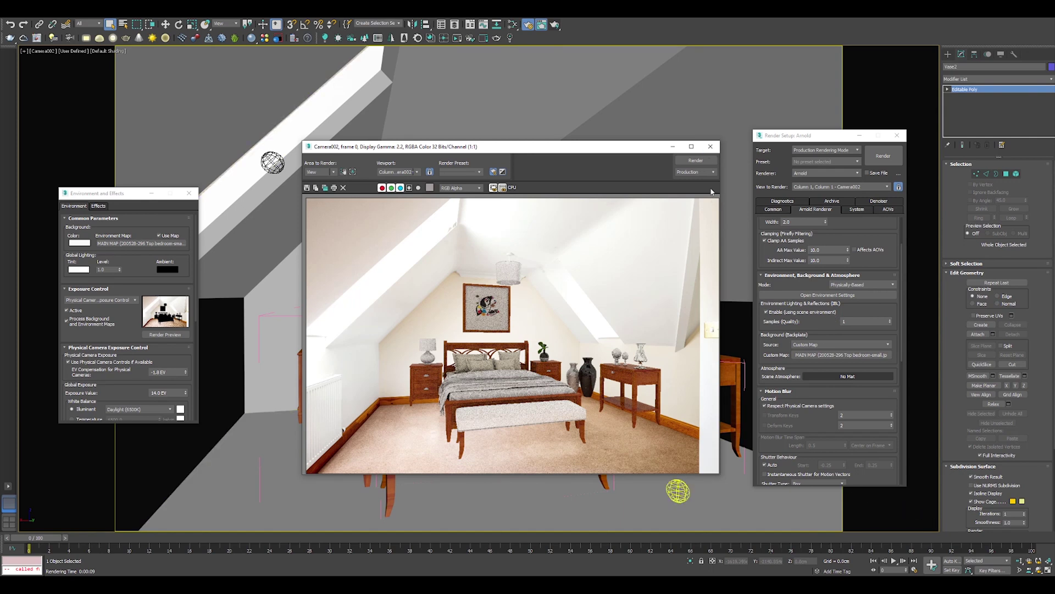
pyautogui.click(709, 147)
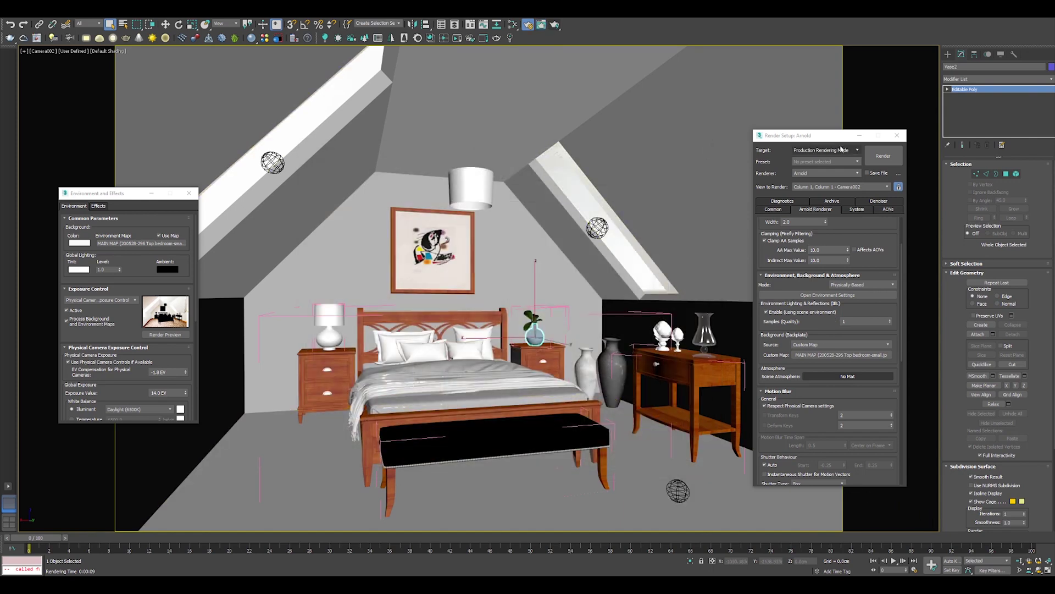
pyautogui.click(896, 136)
# Step: Switch on the Arnold skydome light, enable its Normalize Energy option, and test-render the camera view
pyautogui.click(679, 489)
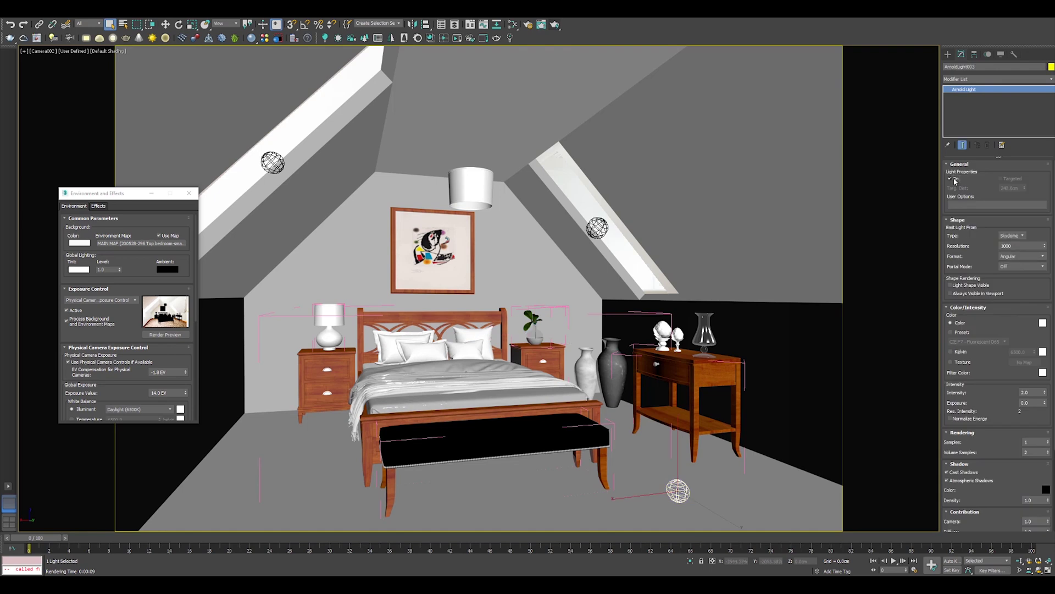
pyautogui.click(554, 28)
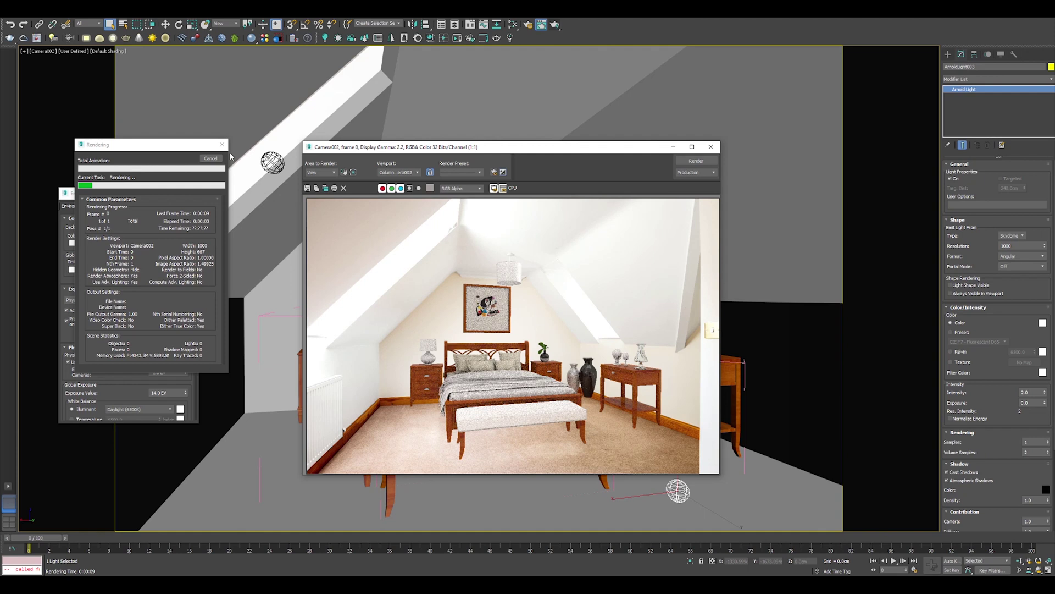
pyautogui.press('8')
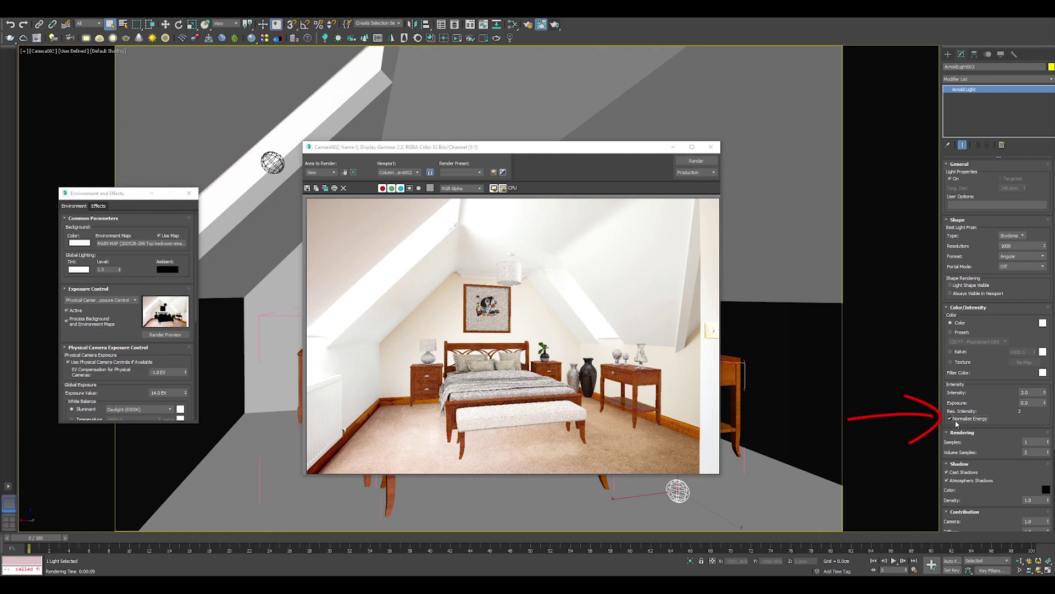
pyautogui.click(695, 161)
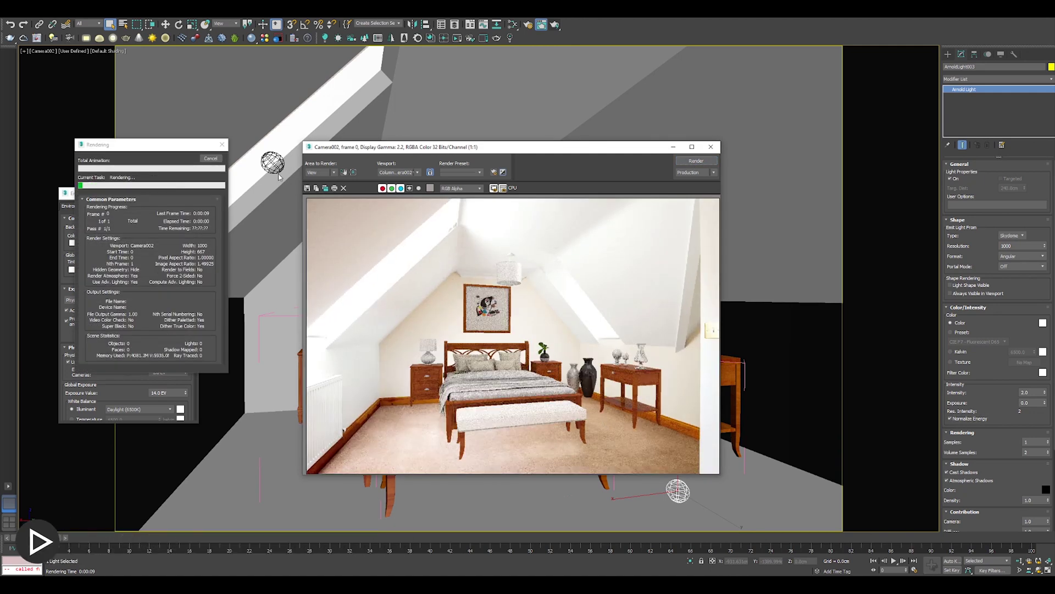
pyautogui.click(215, 162)
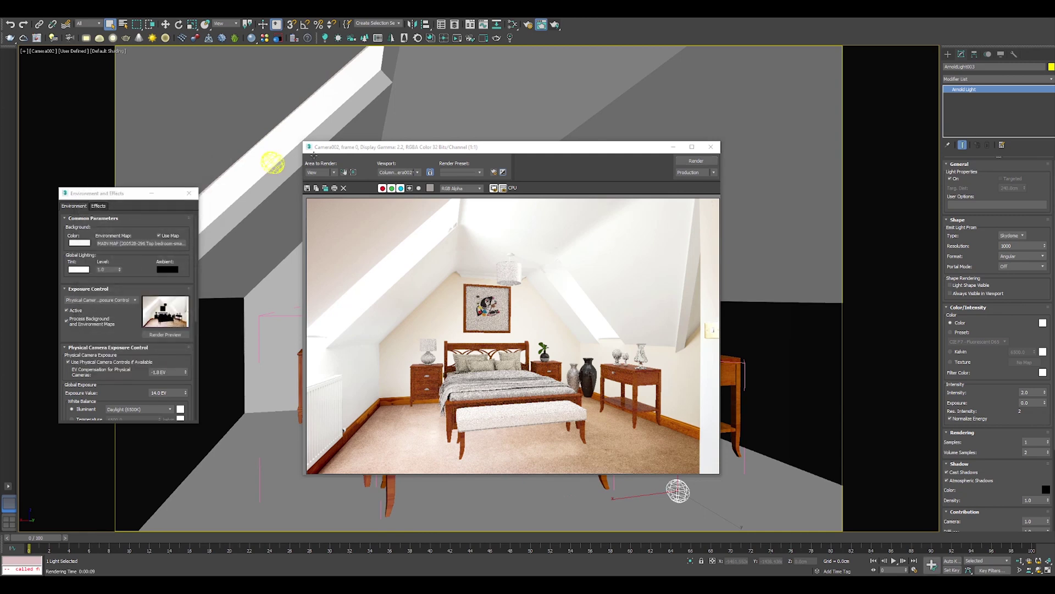
# Step: Switch on the quad lights at the two skylights and render the camera view
pyautogui.click(673, 147)
pyautogui.click(273, 163)
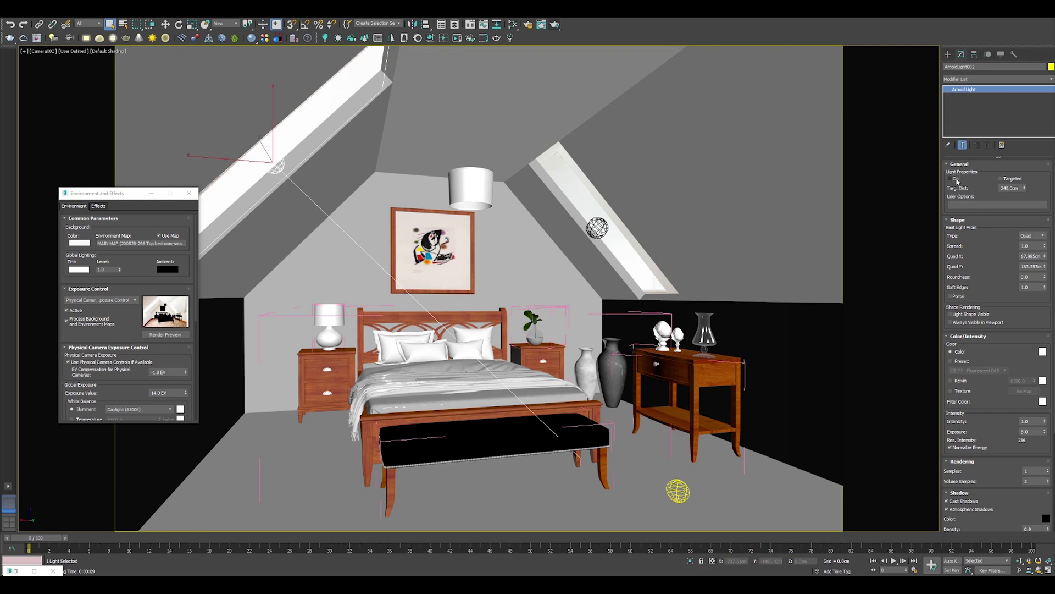
pyautogui.click(600, 230)
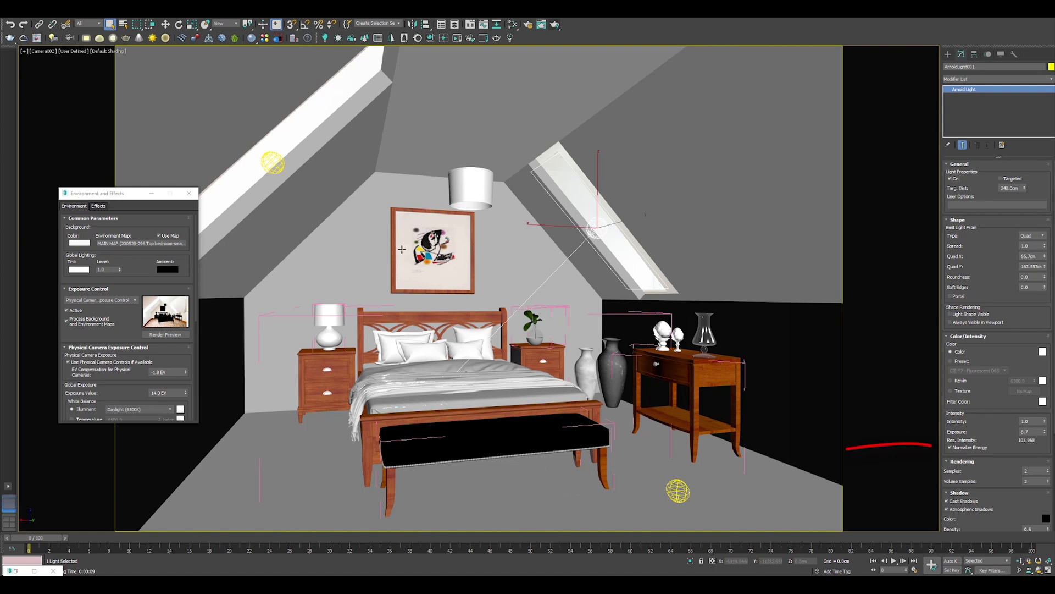
pyautogui.click(16, 571)
pyautogui.click(687, 164)
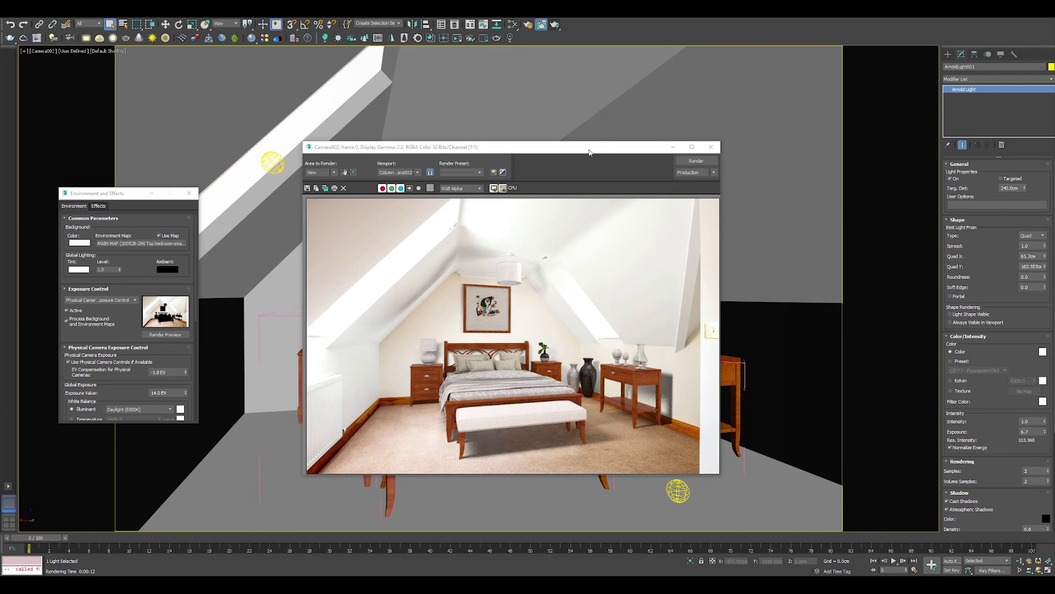
# Step: Try moving the right skylight's quad light outside the room and test-render the camera view
pyautogui.moveTo(588, 153); pyautogui.dragTo(576, 287)
pyautogui.rightClick(599, 217)
pyautogui.click(605, 240)
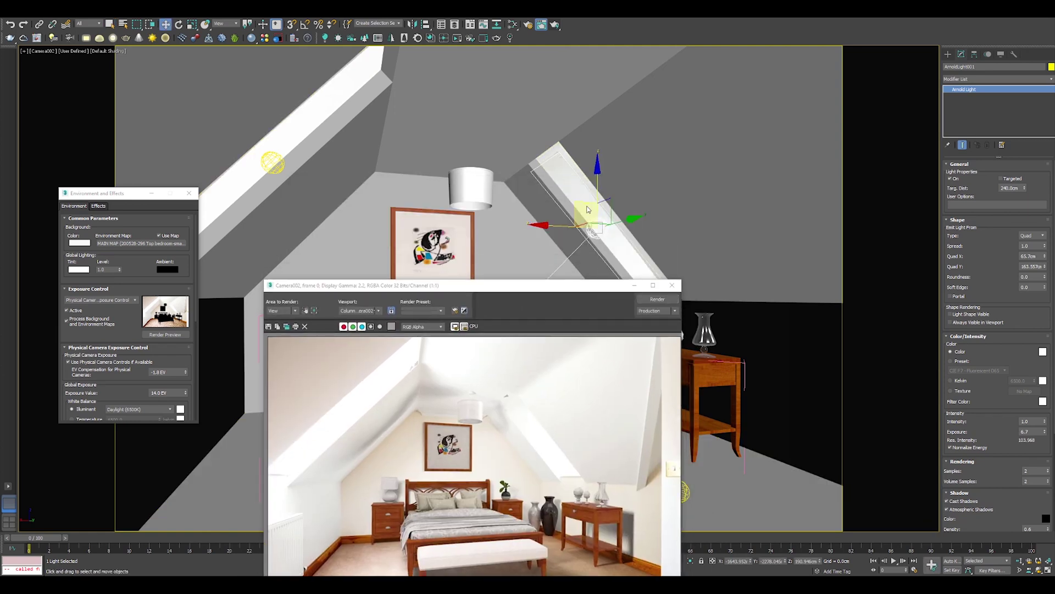
pyautogui.moveTo(584, 211); pyautogui.dragTo(600, 197)
pyautogui.click(658, 300)
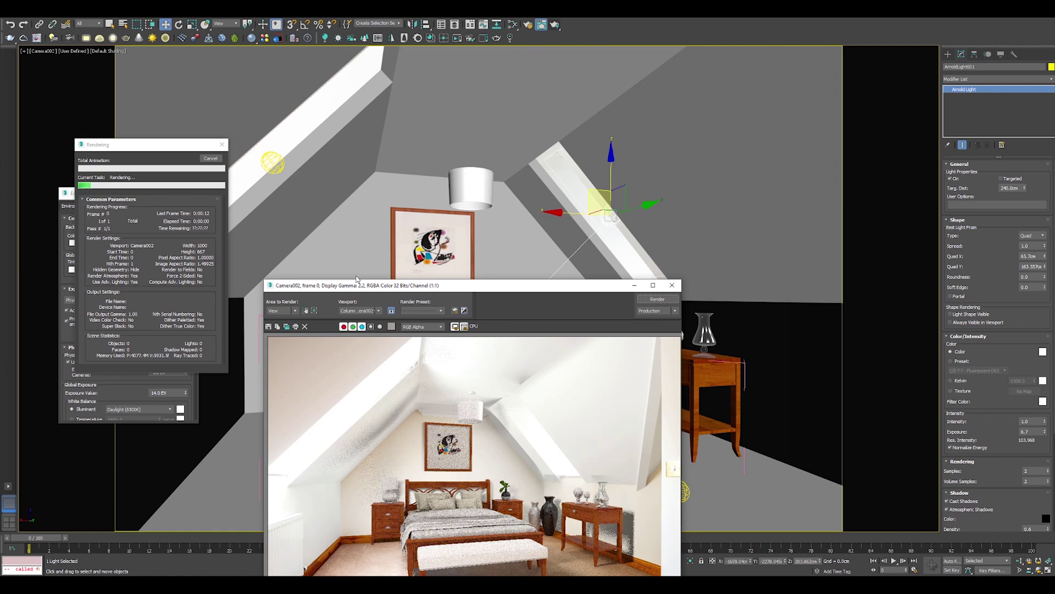
pyautogui.click(213, 159)
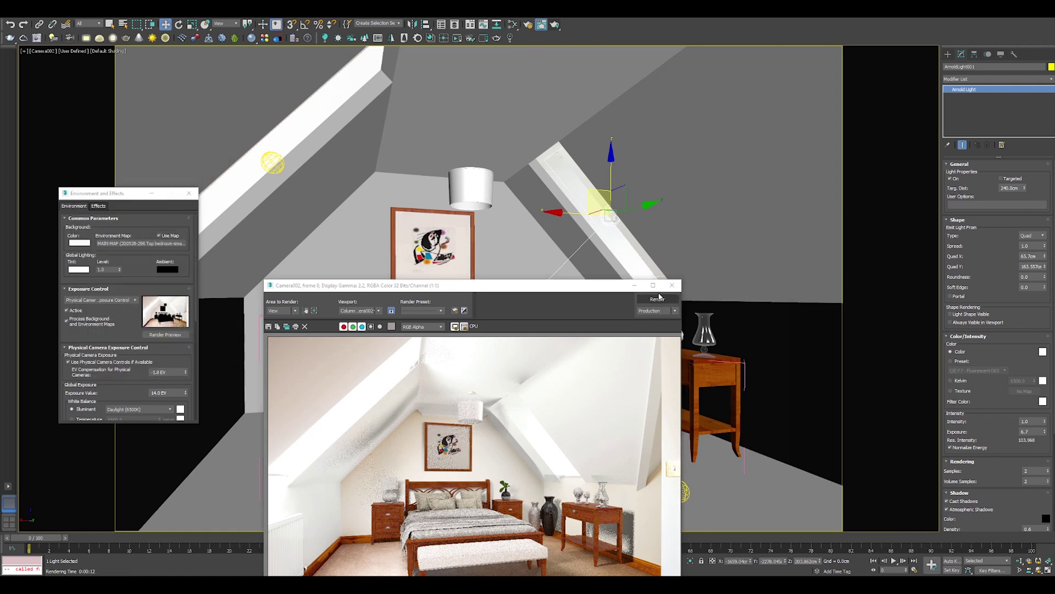
# Step: Close the rendered frame, move the right skylight's quad light back, and adjust it in the wireframe front view to sit inside the room
pyautogui.click(672, 285)
pyautogui.moveTo(593, 191); pyautogui.dragTo(580, 202)
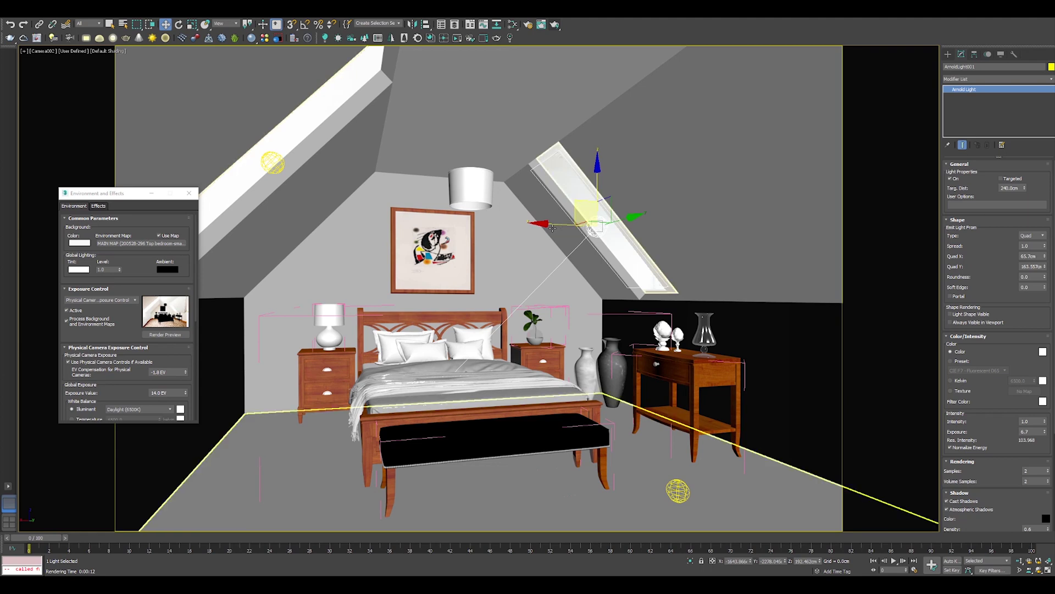
pyautogui.press('f')
pyautogui.press('F3')
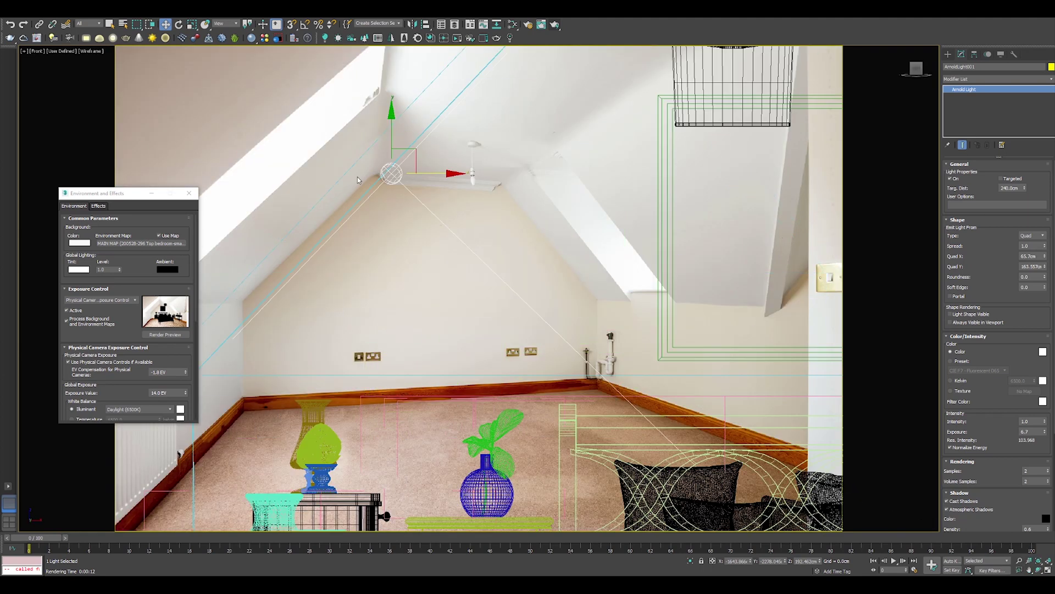
pyautogui.moveTo(381, 149); pyautogui.dragTo(414, 153)
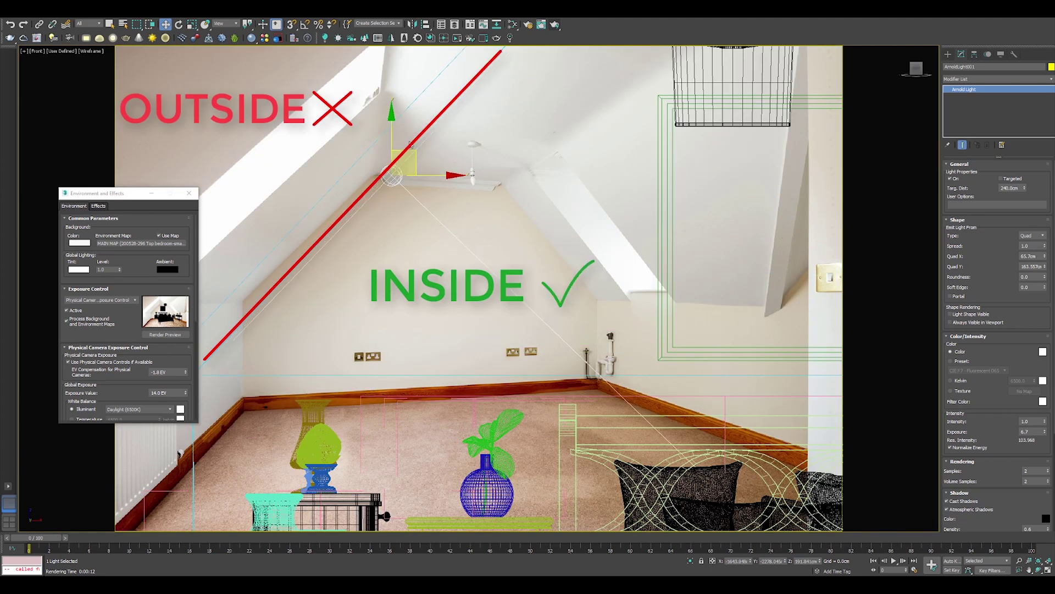
# Step: Check the left skylight's quad light position in the front view, select that light, and test-render the camera view
pyautogui.scroll(-2, 746, 228)
pyautogui.moveTo(747, 228); pyautogui.dragTo(256, 308, button='middle')
pyautogui.scroll(4, 542, 261)
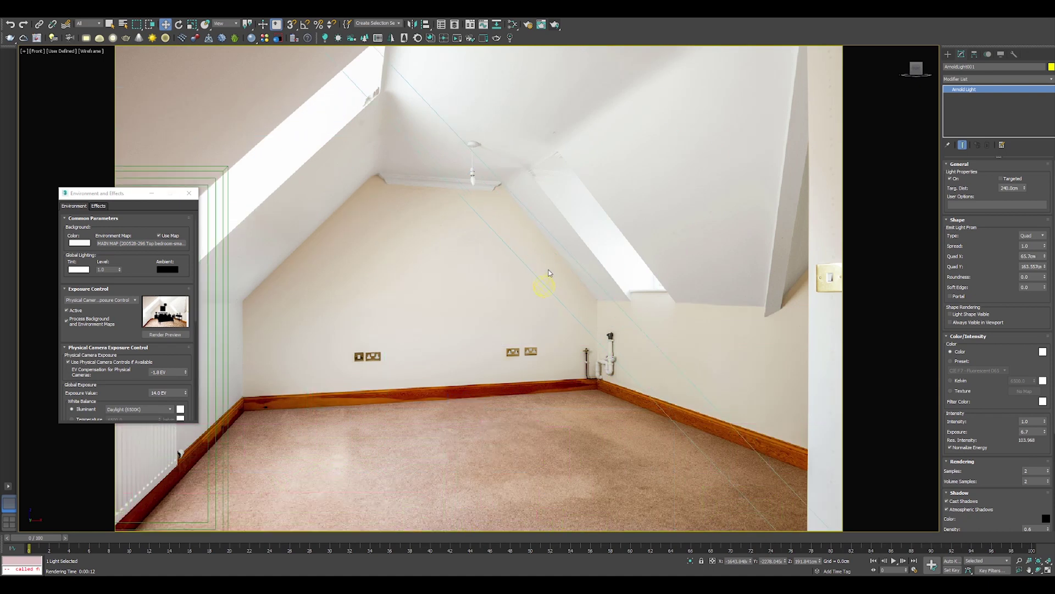
pyautogui.click(550, 280)
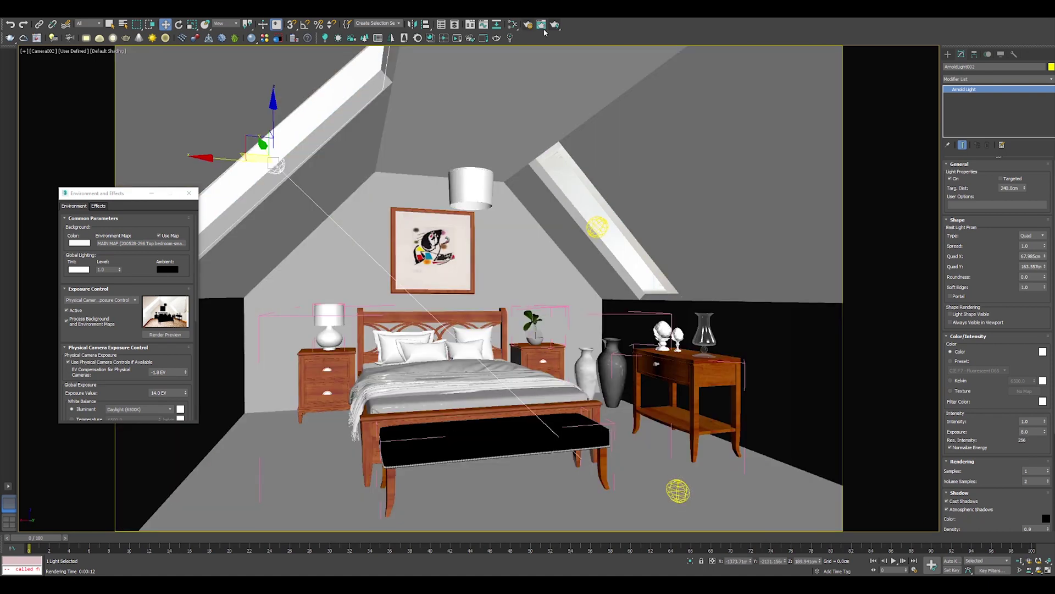
pyautogui.click(542, 24)
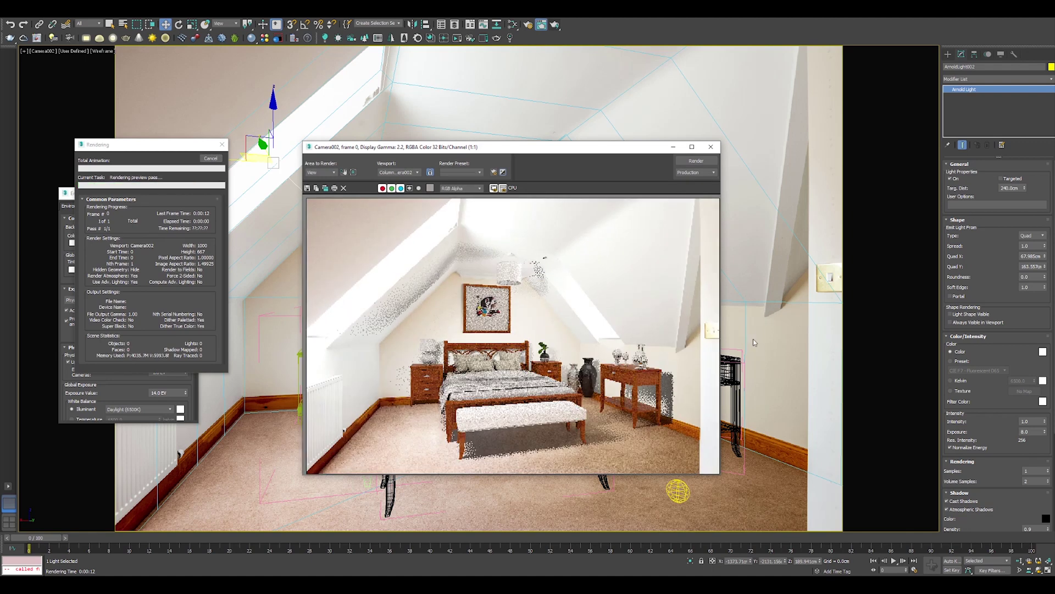
pyautogui.click(209, 159)
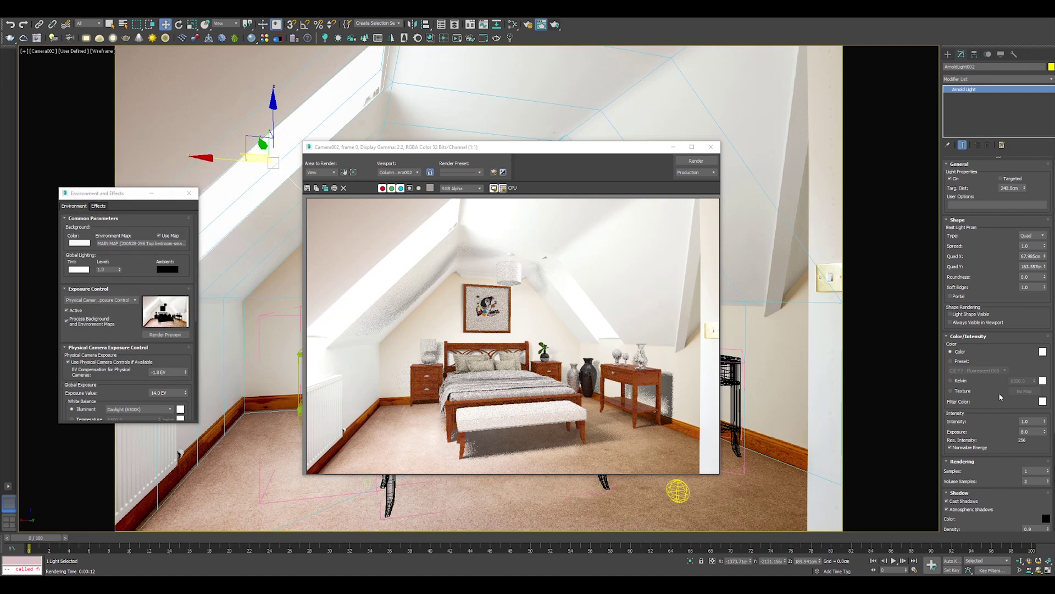
# Step: Set the left skylight light's shadow density to 0 and render the camera view
pyautogui.scroll(-1, 983, 420)
pyautogui.scroll(-5, 983, 420)
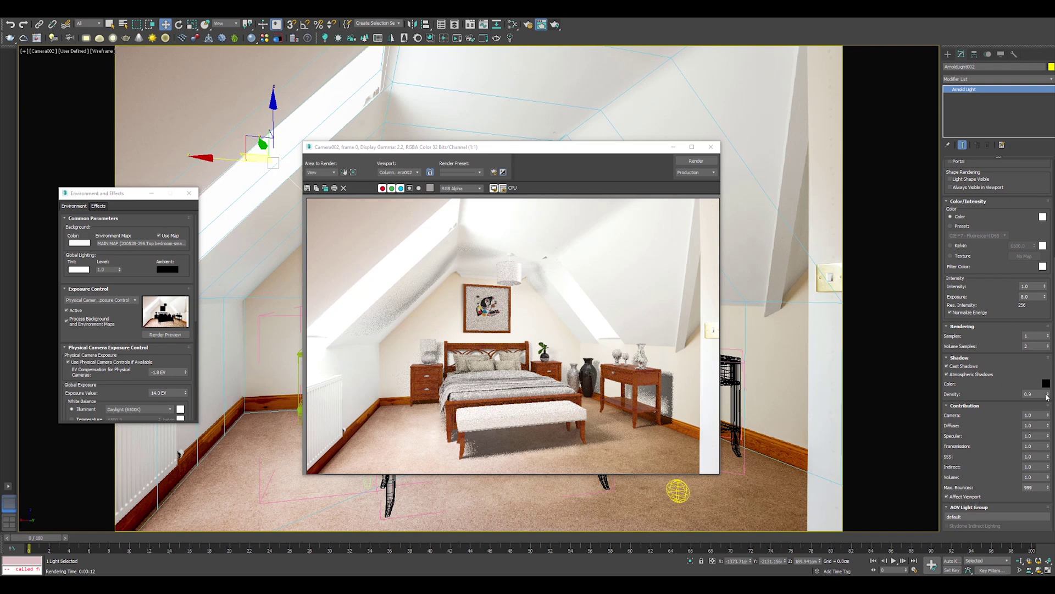
pyautogui.rightClick(1047, 396)
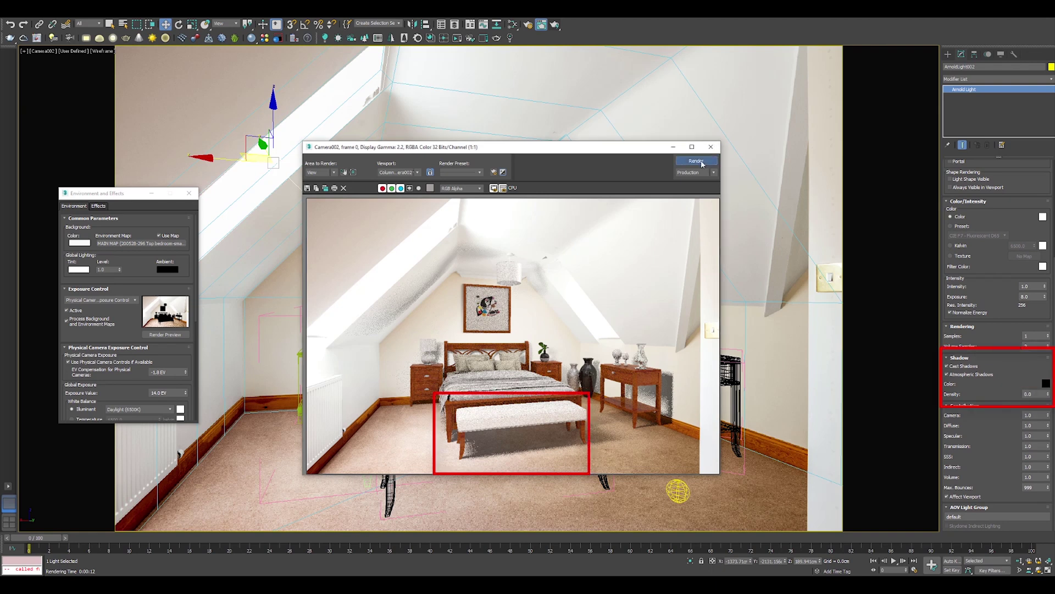
pyautogui.click(702, 164)
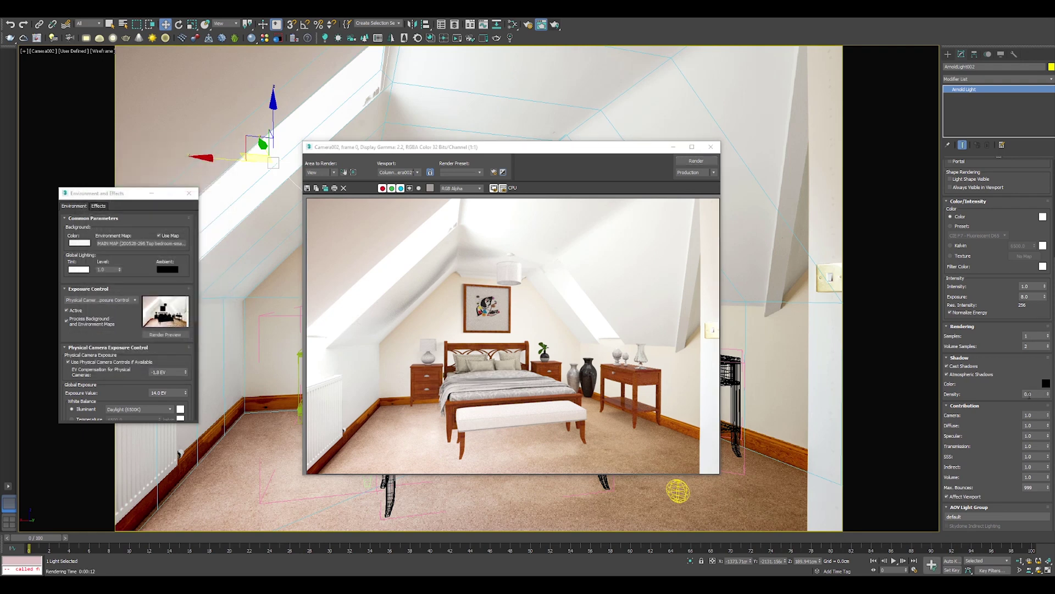
# Step: Set the left skylight light's shadow density to 1 and render the camera view
pyautogui.moveTo(1030, 394); pyautogui.dragTo(988, 391)
pyautogui.write('1')
pyautogui.click(702, 161)
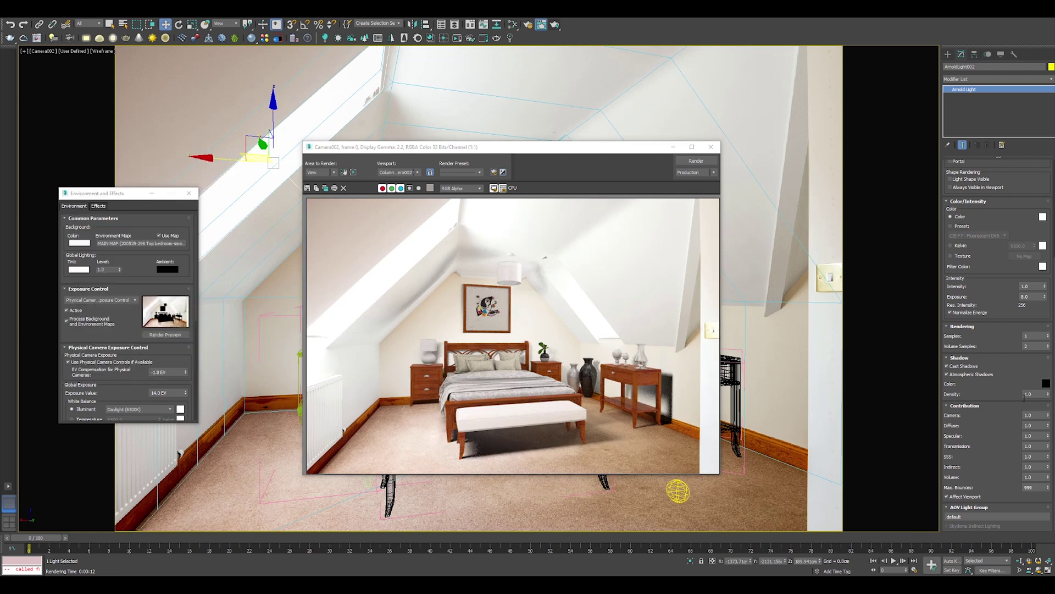
# Step: Set the left skylight light's shadow density to 0.9 and render the camera view
pyautogui.doubleClick(1026, 394)
pyautogui.click(696, 161)
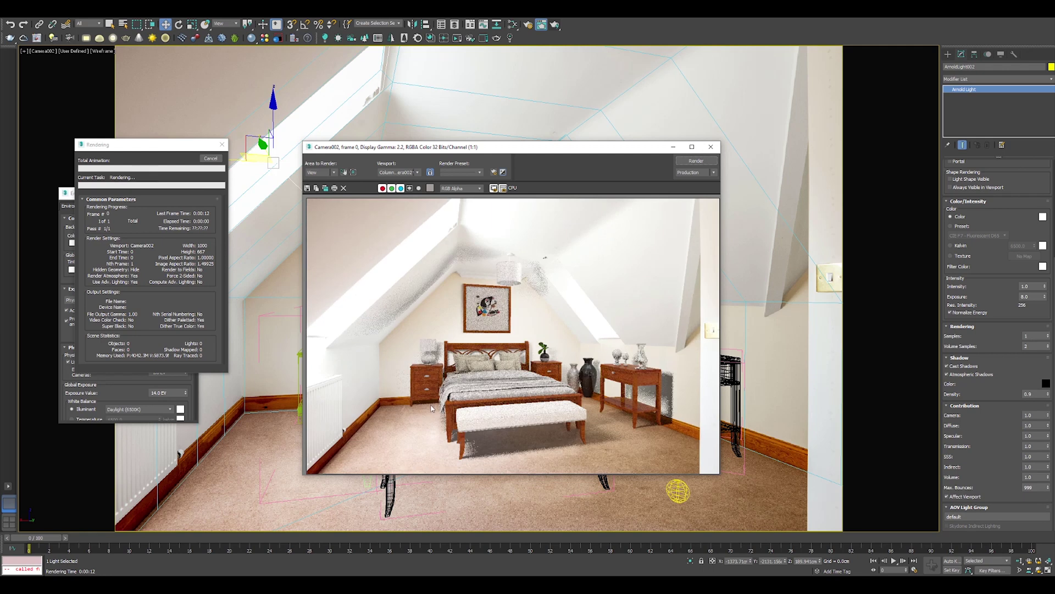
pyautogui.click(1034, 394)
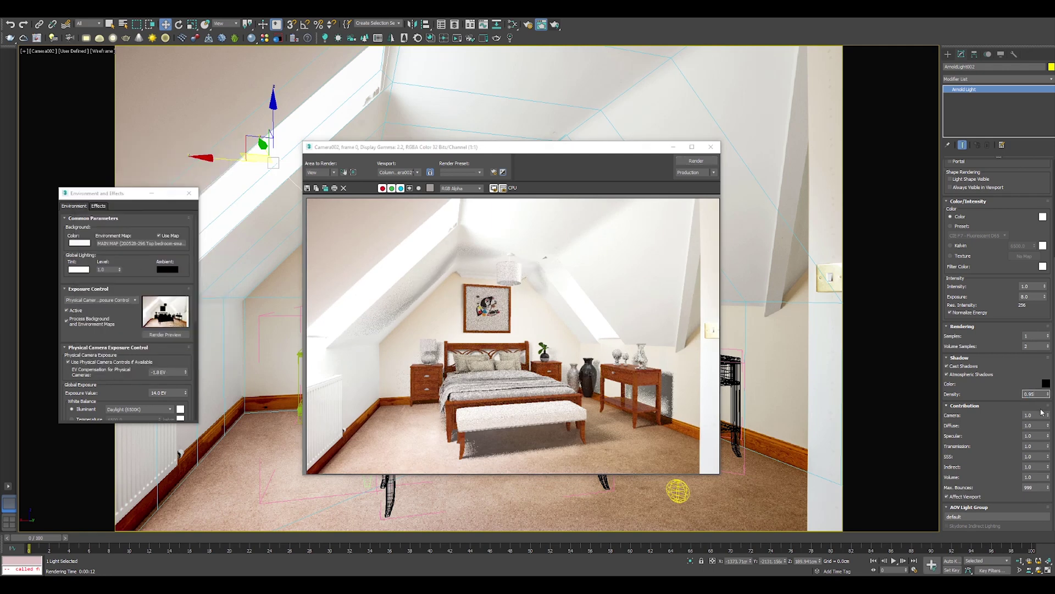
pyautogui.click(691, 161)
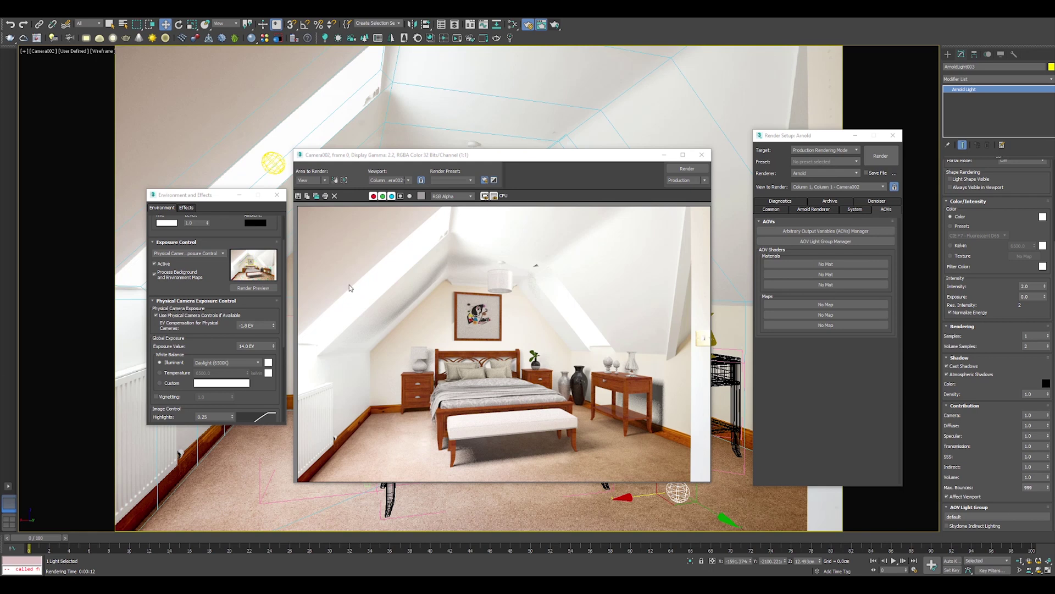
# Step: Try out the exposure control's highlights, midtones and colour saturation against the render preview, and close the environment settings
pyautogui.scroll(-3, 210, 291)
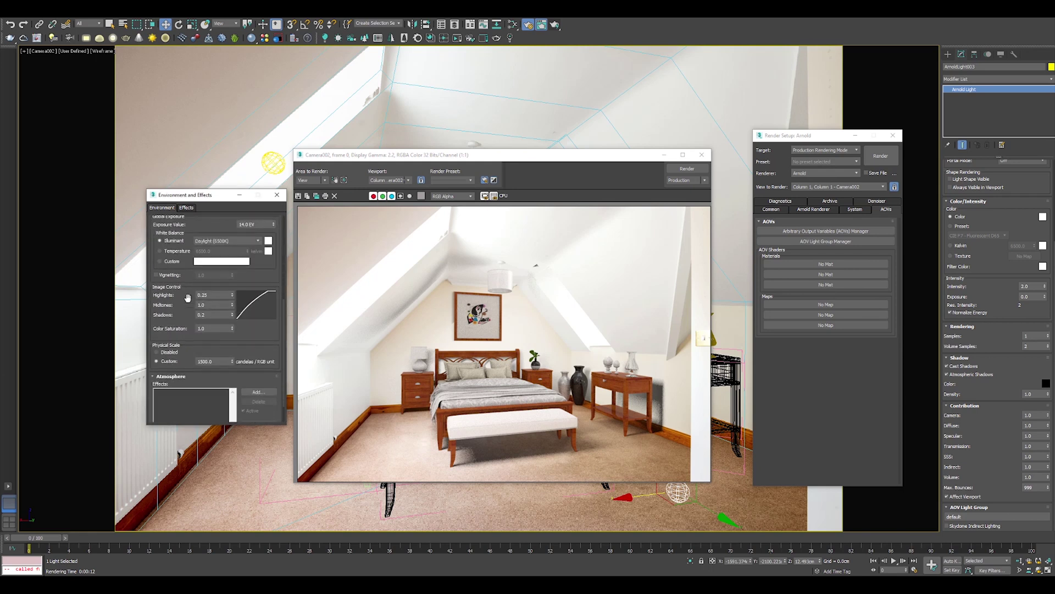
pyautogui.moveTo(256, 279); pyautogui.dragTo(241, 299)
pyautogui.rightClick(241, 299)
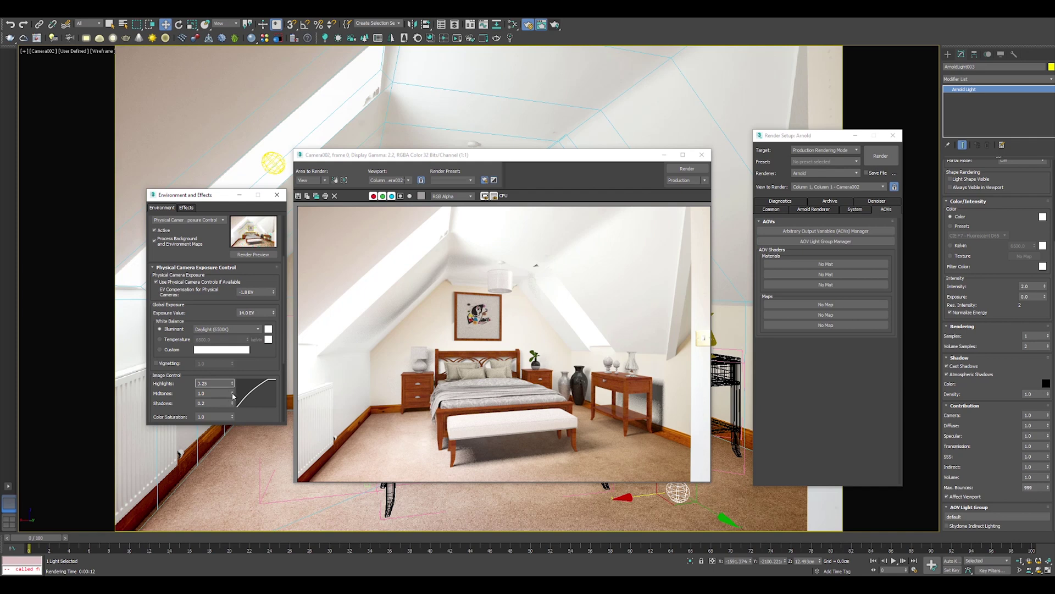
pyautogui.moveTo(232, 394); pyautogui.dragTo(237, 433)
pyautogui.scroll(-2, 187, 390)
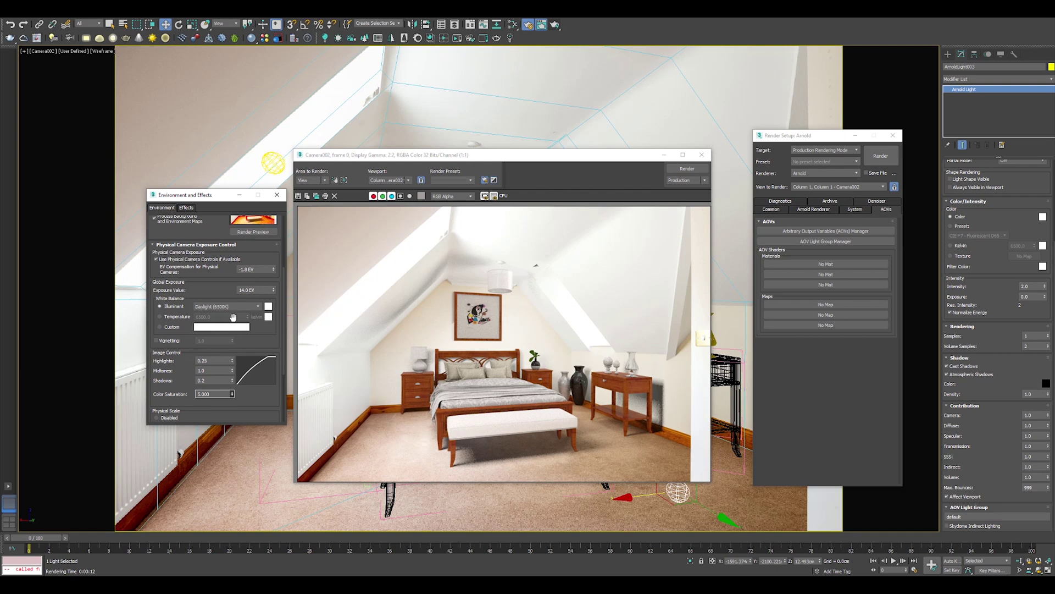
pyautogui.scroll(2, 212, 232)
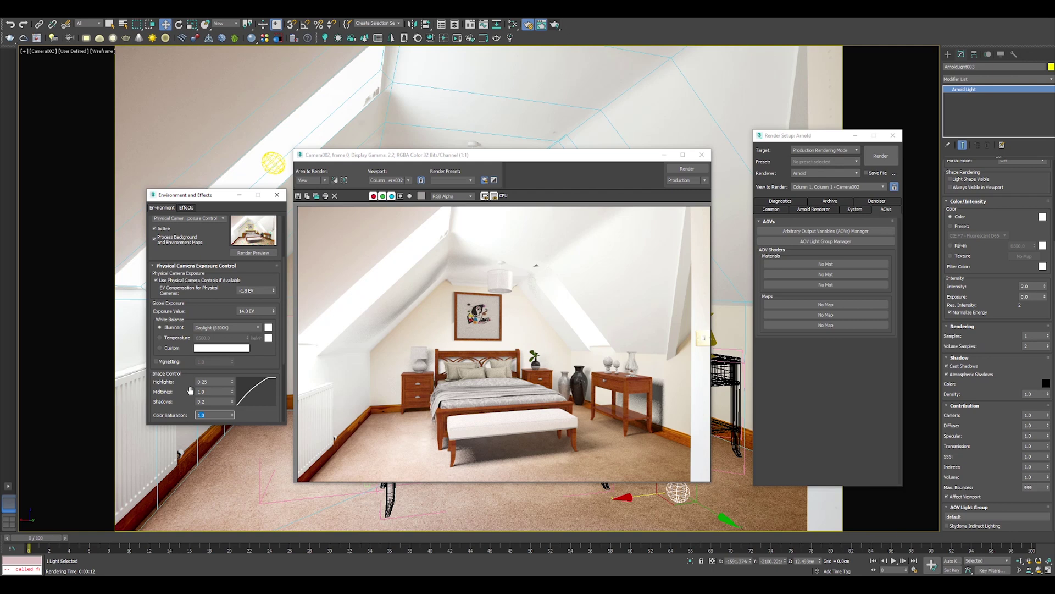
pyautogui.moveTo(192, 392); pyautogui.dragTo(187, 203)
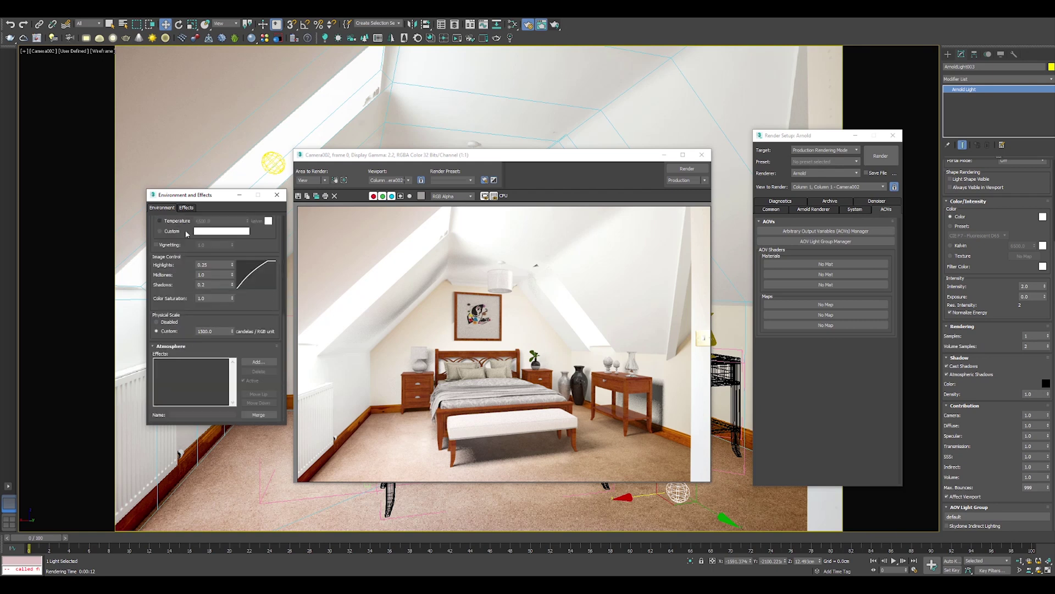
pyautogui.scroll(6, 185, 237)
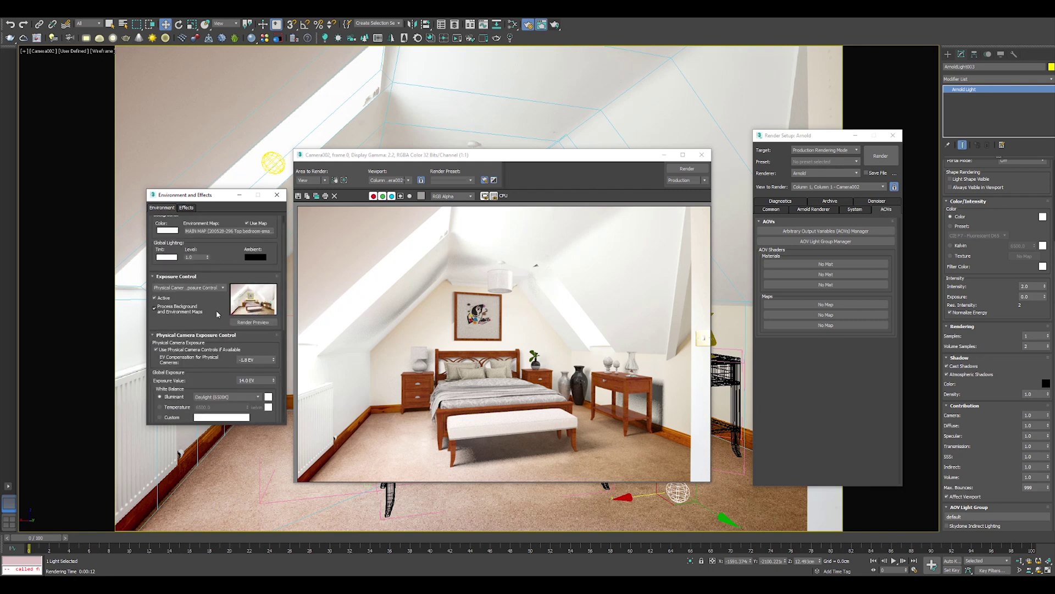
pyautogui.scroll(1, 213, 338)
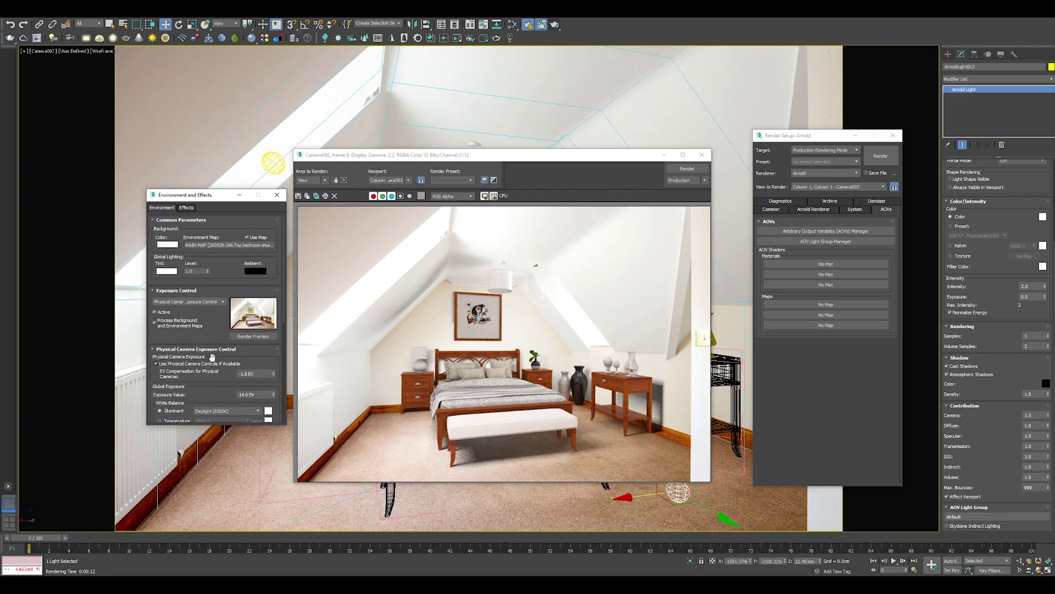
pyautogui.click(276, 196)
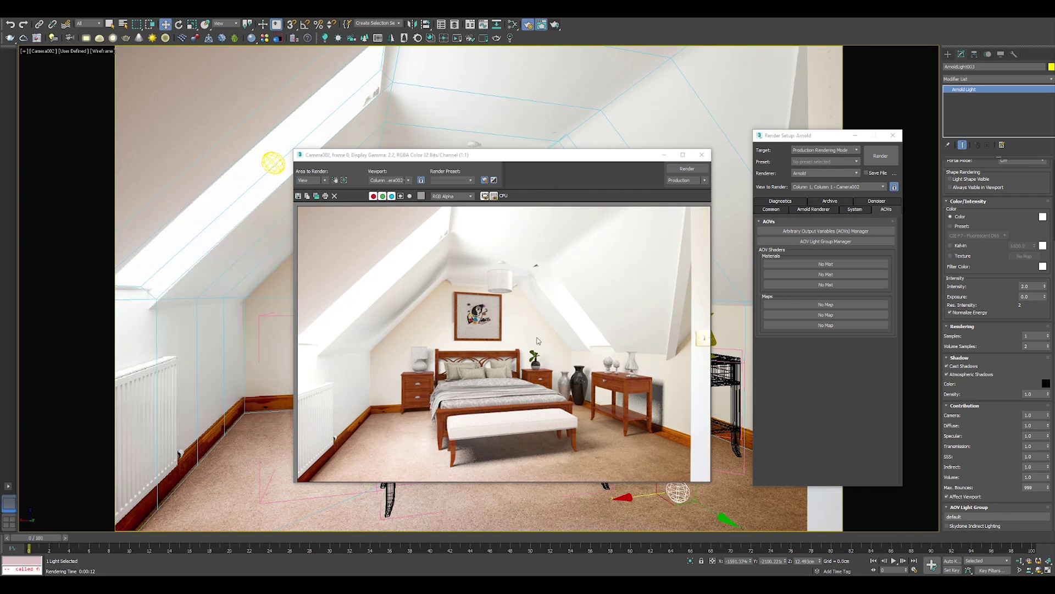
# Step: Add the object AOV as an EXR render output and render the camera view at 3000 pixels wide
pyautogui.click(835, 231)
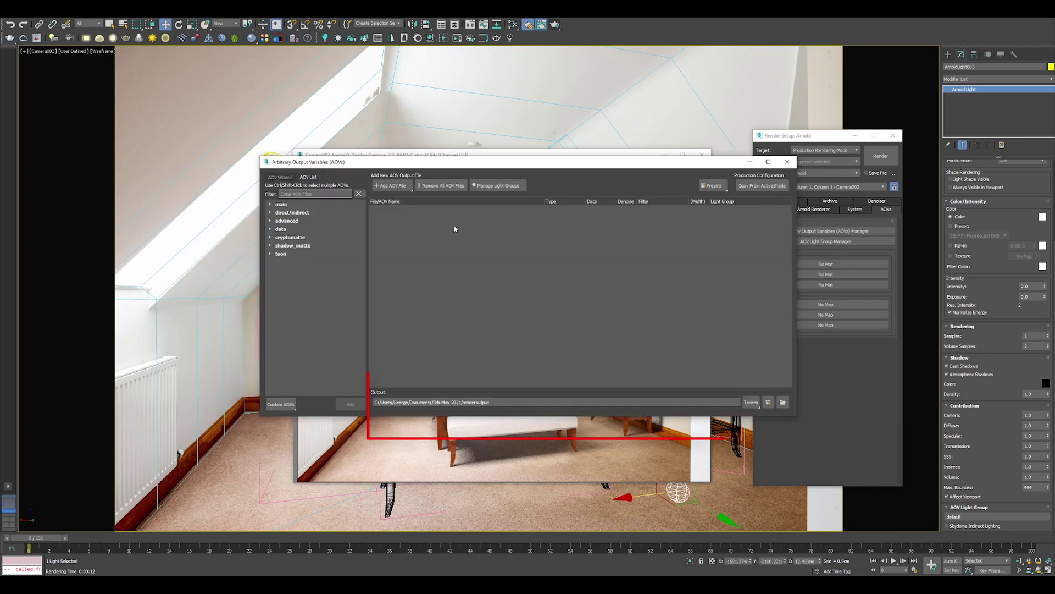
pyautogui.write('obj')
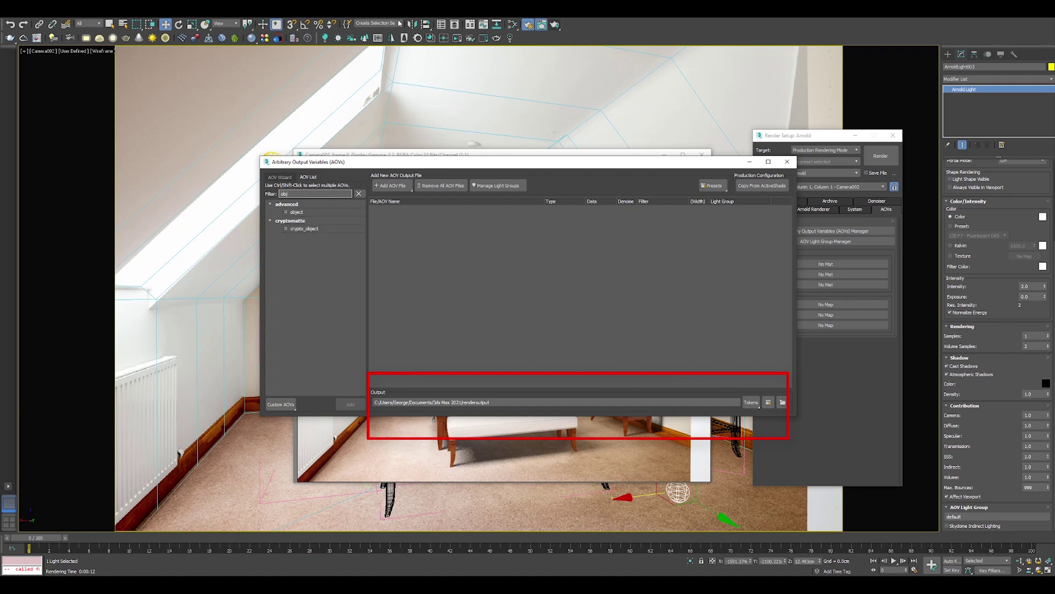
pyautogui.moveTo(297, 211); pyautogui.dragTo(451, 220)
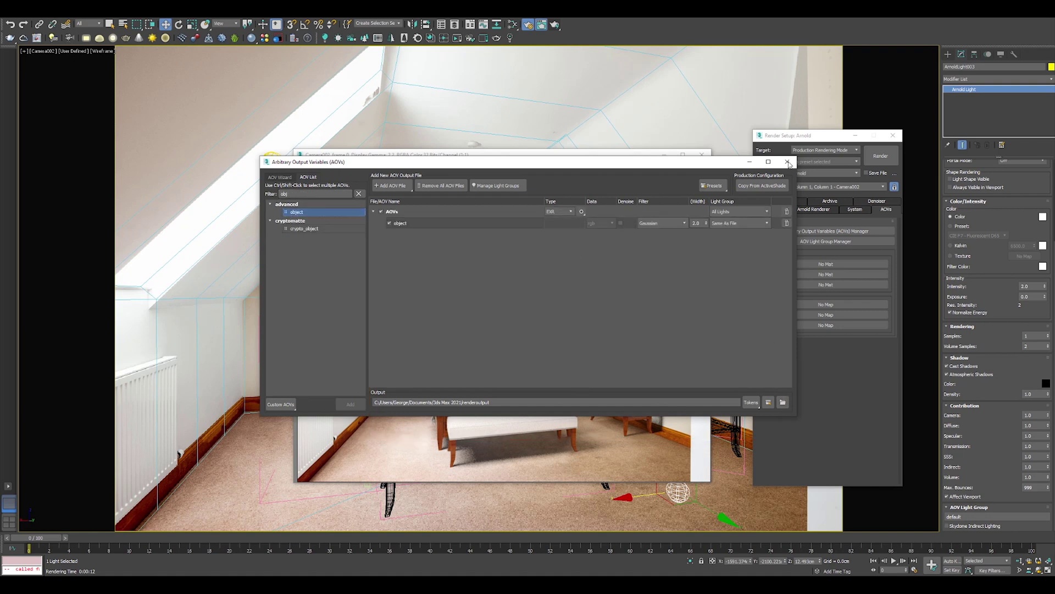
pyautogui.click(788, 162)
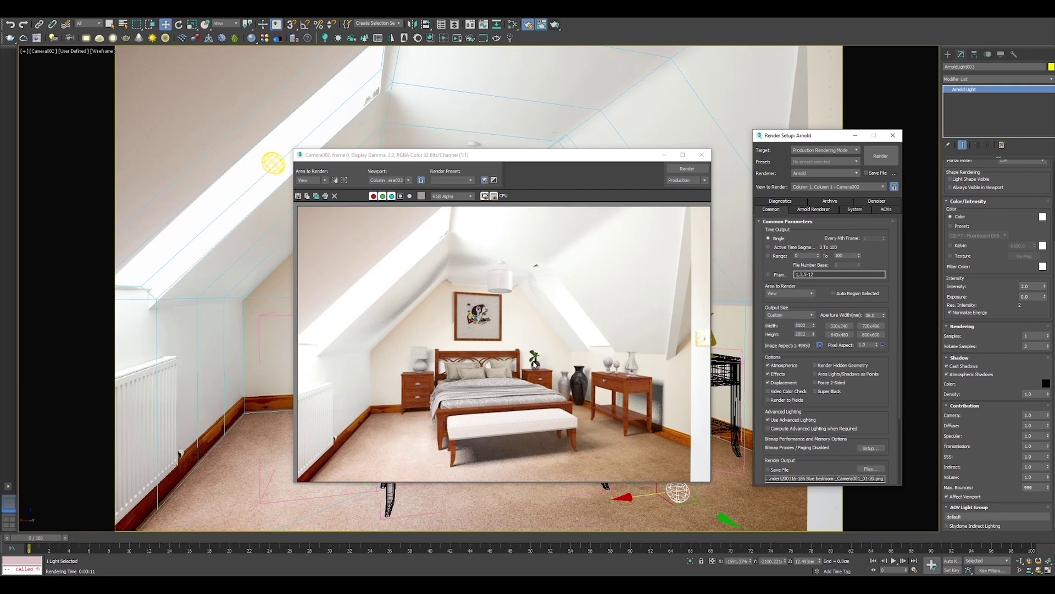
pyautogui.click(880, 155)
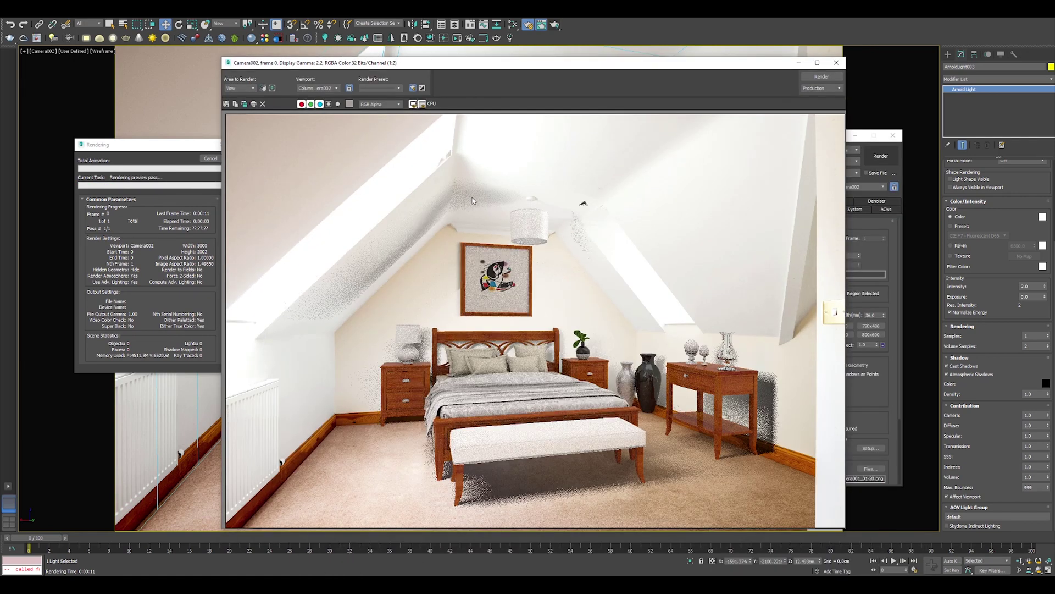
# Step: Switch to Photoshop, rename the empty room photo layer as BASE PHOTO, and move it below the png layer
pyautogui.hotkey('alt', 'Tab')
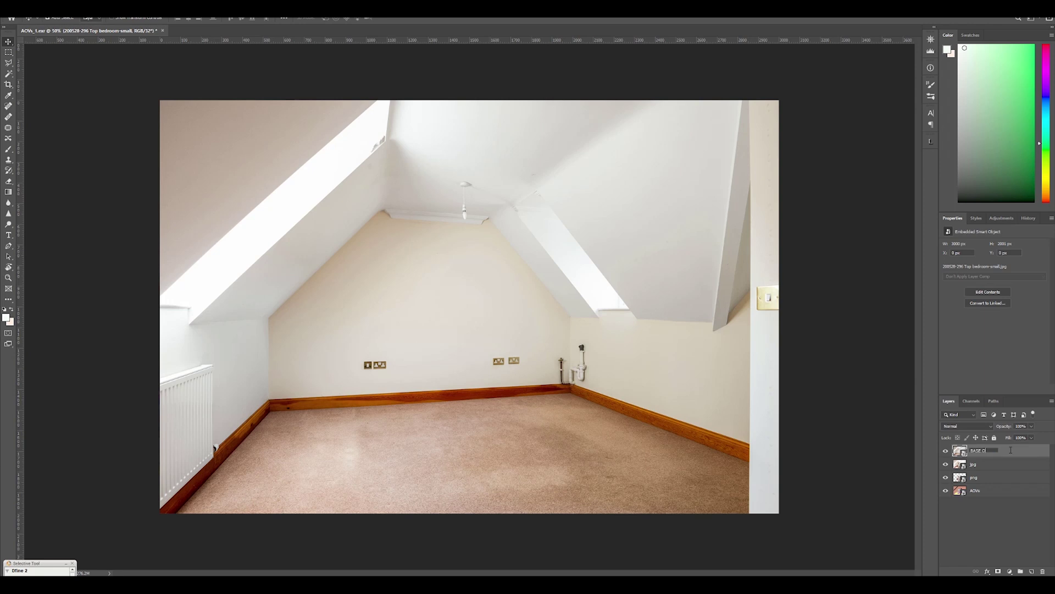
pyautogui.press('Return')
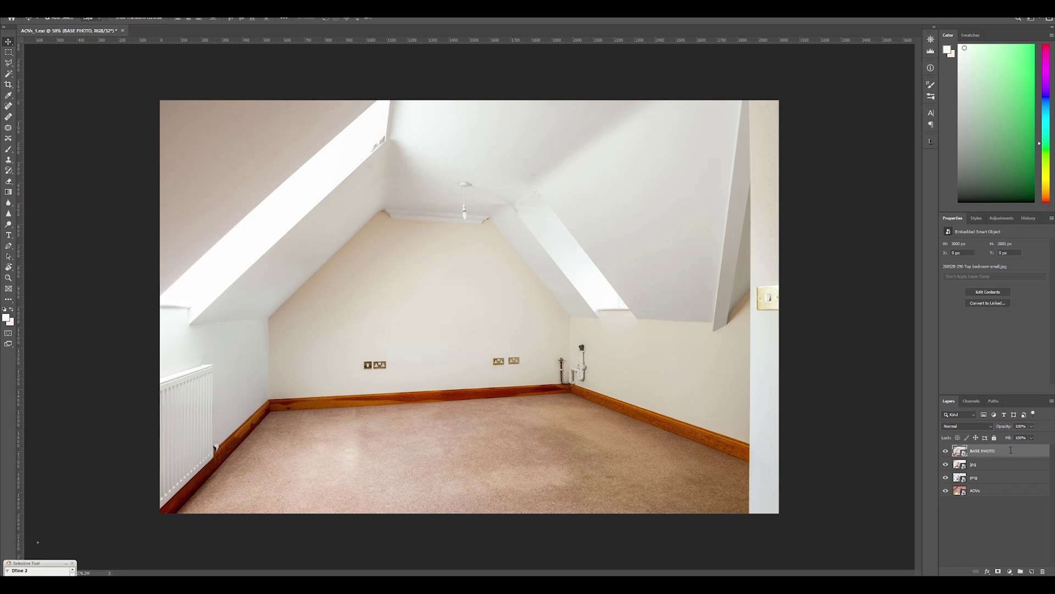
pyautogui.moveTo(972, 474); pyautogui.dragTo(972, 484)
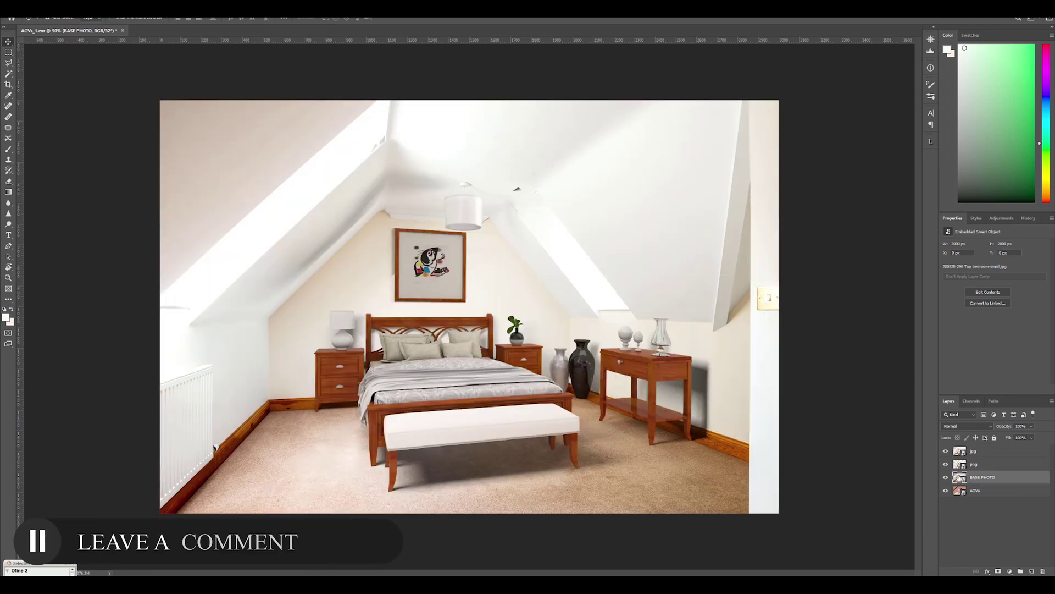
# Step: Compare the renders by isolating the AOVs layer and switching the jpg layer's visibility, looking closely at the ceiling area
pyautogui.keyDown('alt'); pyautogui.click(947, 491); pyautogui.keyUp('alt')
pyautogui.keyDown('alt'); pyautogui.click(946, 491); pyautogui.keyUp('alt')
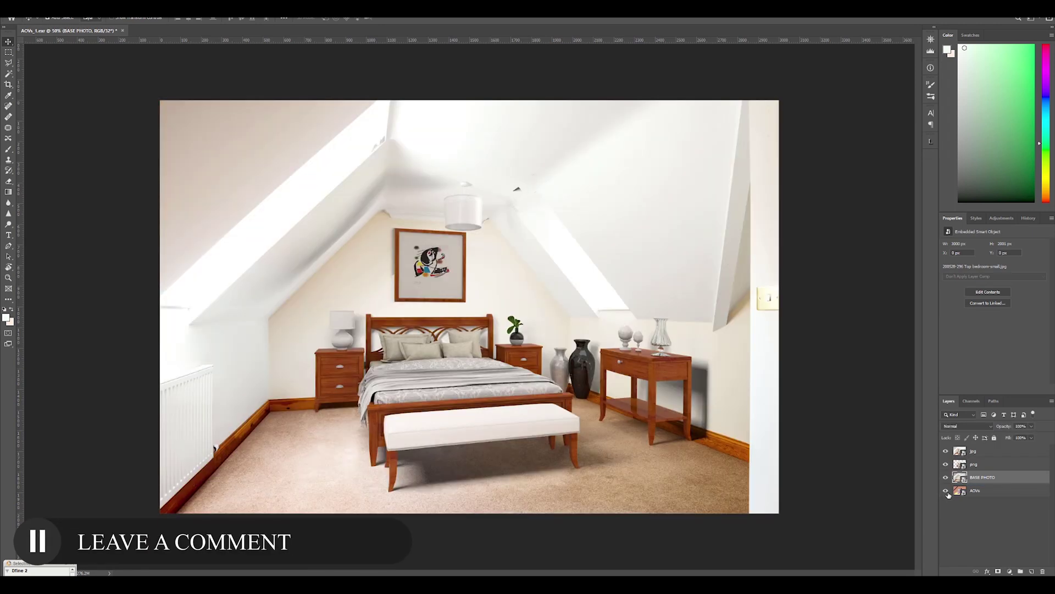
pyautogui.click(947, 451)
pyautogui.click(946, 452)
pyautogui.click(947, 452)
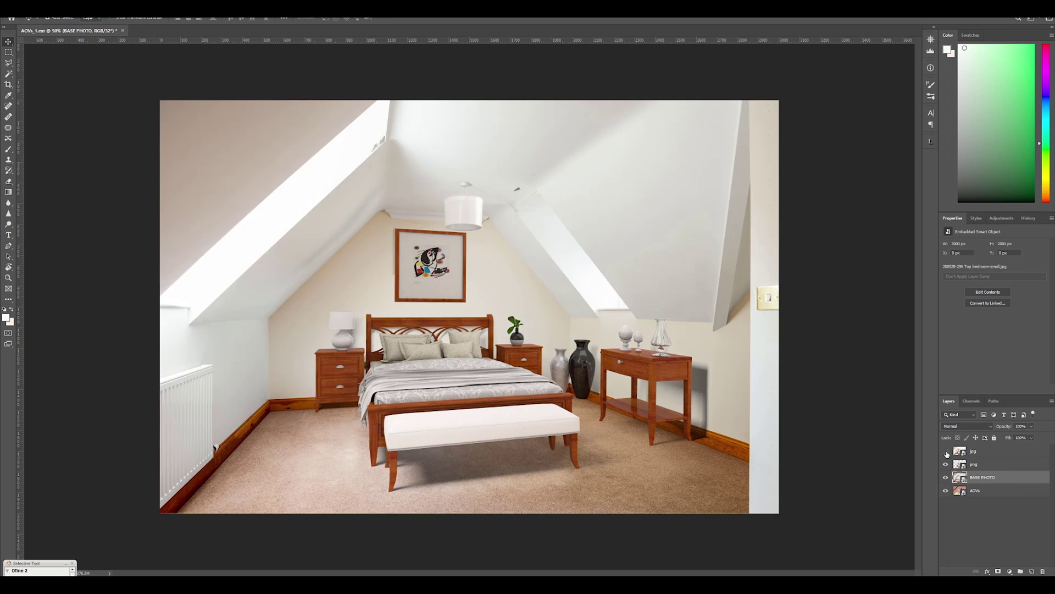
pyautogui.click(947, 452)
pyautogui.keyDown('ctrl'); pyautogui.moveTo(502, 230); pyautogui.dragTo(537, 229); pyautogui.keyUp('ctrl')
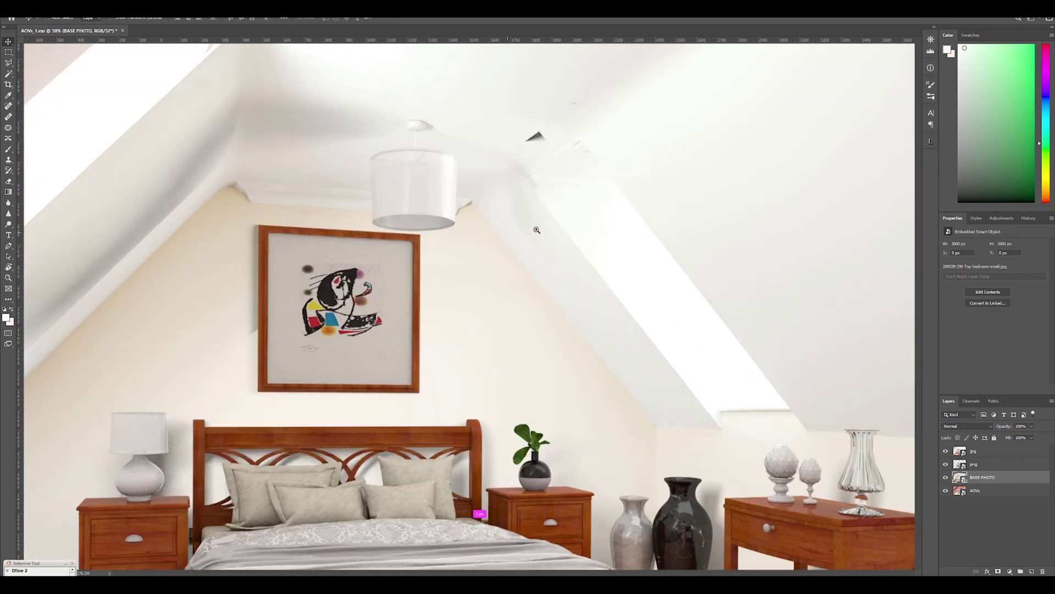
pyautogui.click(946, 452)
# Step: Add a white layer mask to the png layer and ready the Brush with the default mask colours
pyautogui.click(962, 465)
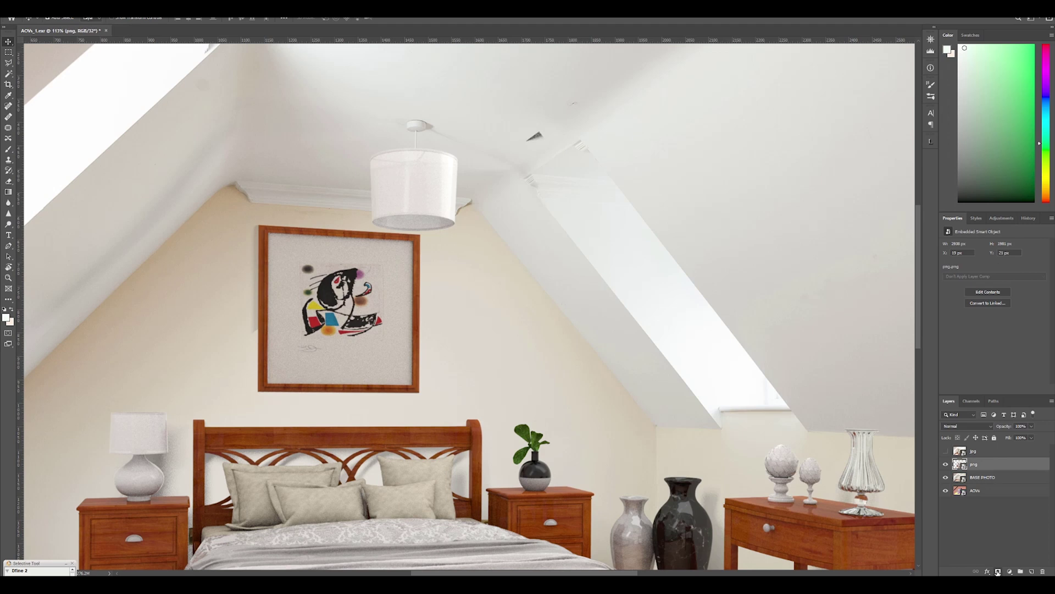
pyautogui.click(998, 571)
pyautogui.press('b')
pyautogui.press('d')
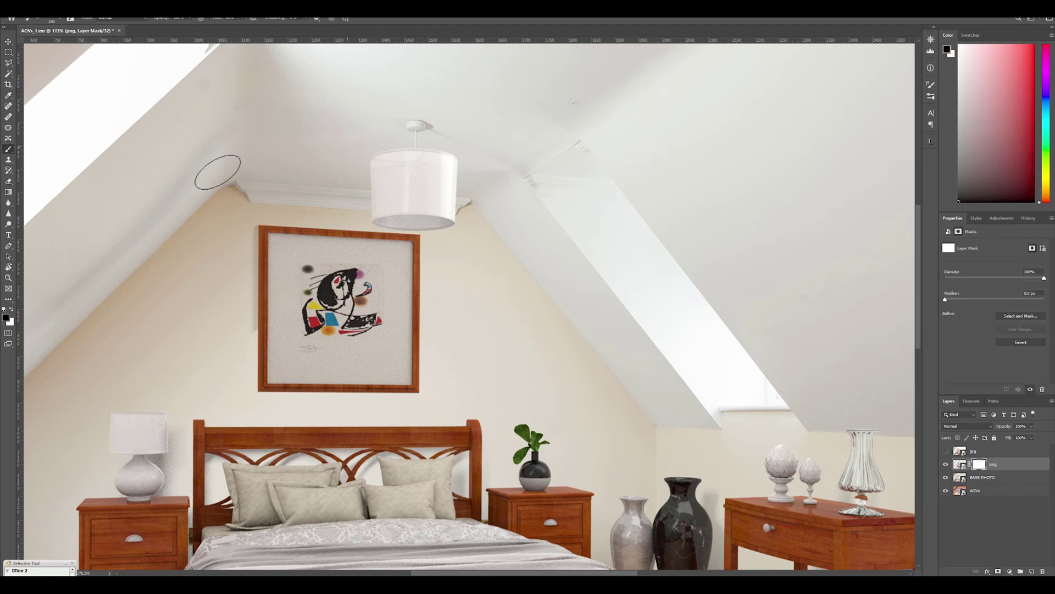
pyautogui.moveTo(572, 419); pyautogui.dragTo(595, 253)
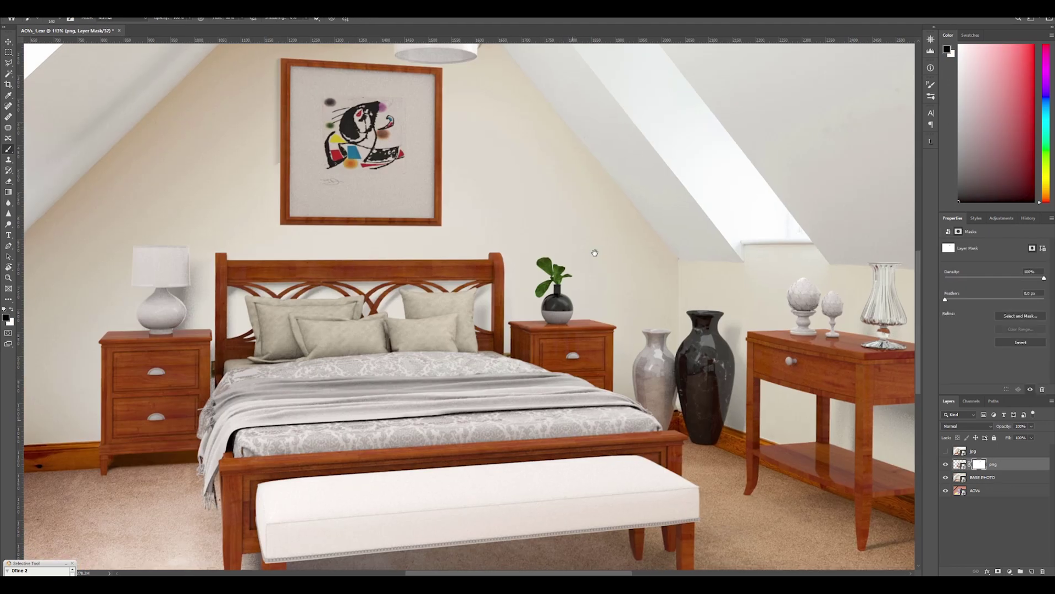
pyautogui.moveTo(298, 71)
pyautogui.mouseDown()
pyautogui.moveTo(364, 124)
pyautogui.moveTo(418, 193)
pyautogui.mouseUp()
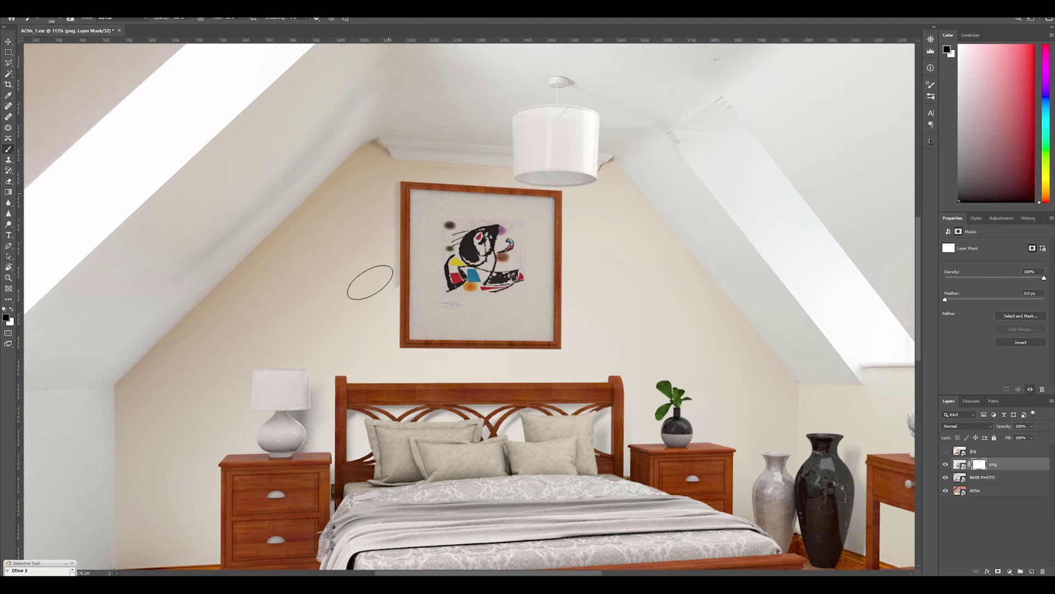
pyautogui.moveTo(384, 298); pyautogui.dragTo(378, 309)
pyautogui.hotkey('ctrl', 'z')
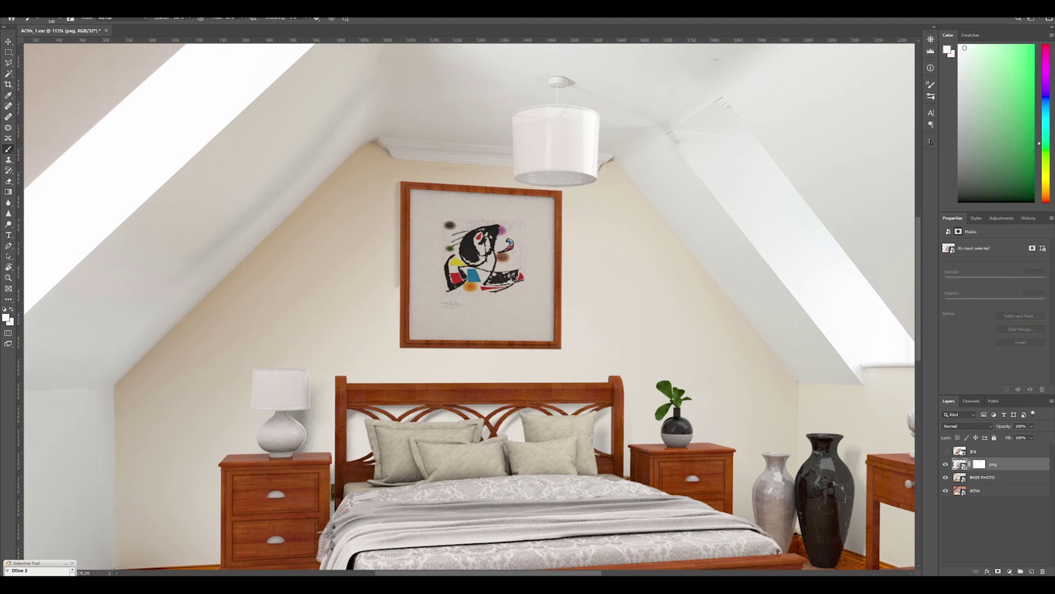
# Step: Place the jpg layer below the png layer and hide its content with an inverted, black layer mask
pyautogui.moveTo(960, 452); pyautogui.dragTo(959, 471)
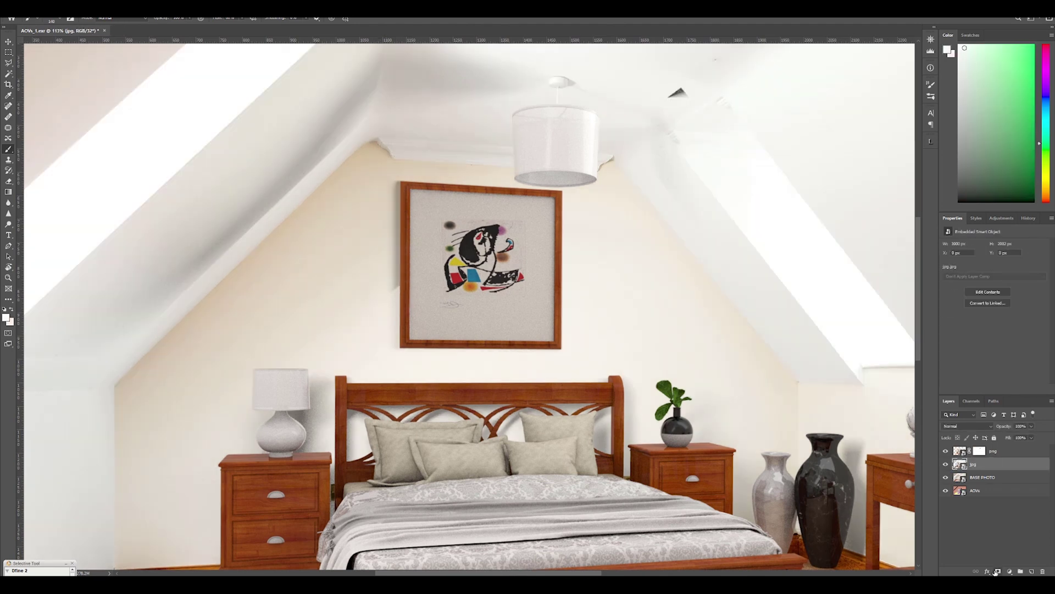
pyautogui.click(997, 571)
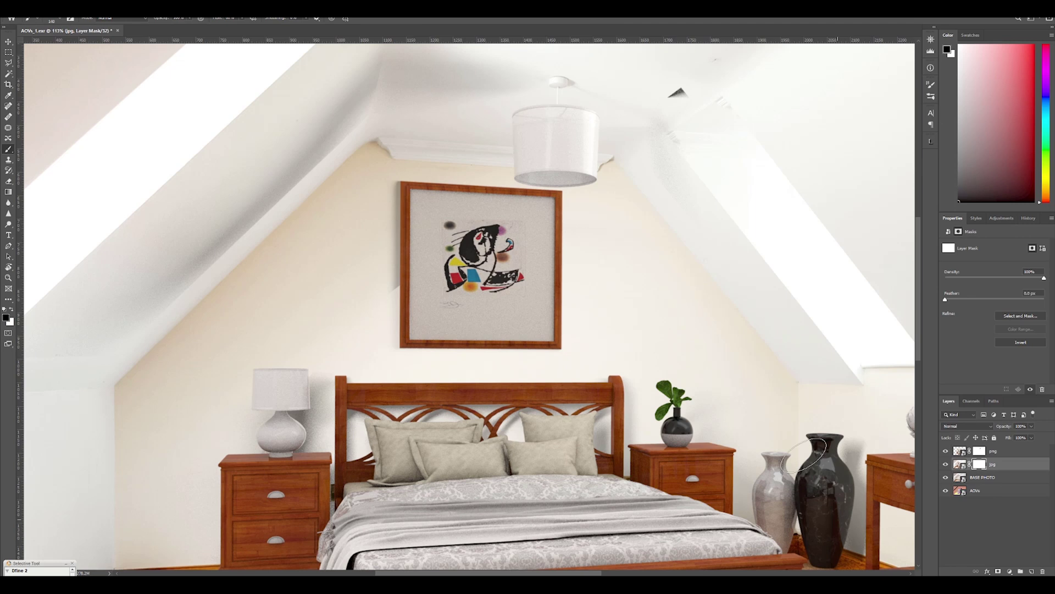
pyautogui.hotkey('ctrl', 'i')
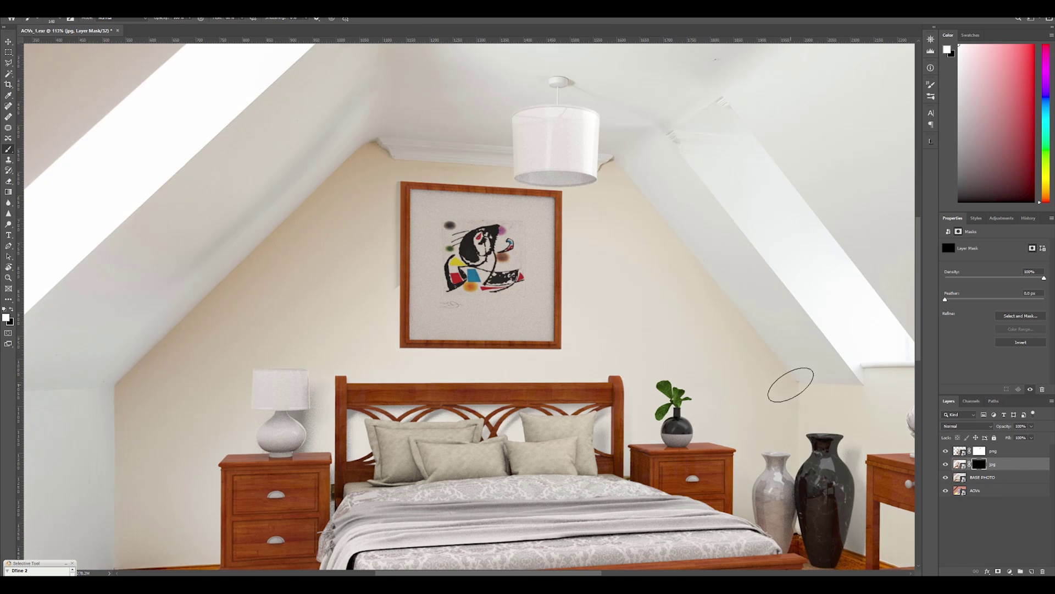
pyautogui.keyDown('ctrl'); pyautogui.moveTo(388, 267); pyautogui.dragTo(416, 286); pyautogui.keyUp('ctrl')
pyautogui.moveTo(400, 176)
pyautogui.mouseDown()
pyautogui.moveTo(397, 393)
pyautogui.moveTo(382, 99)
pyautogui.moveTo(378, 390)
pyautogui.mouseUp()
pyautogui.hotkey('ctrl', 'z')
pyautogui.hotkey('ctrl', 'z')
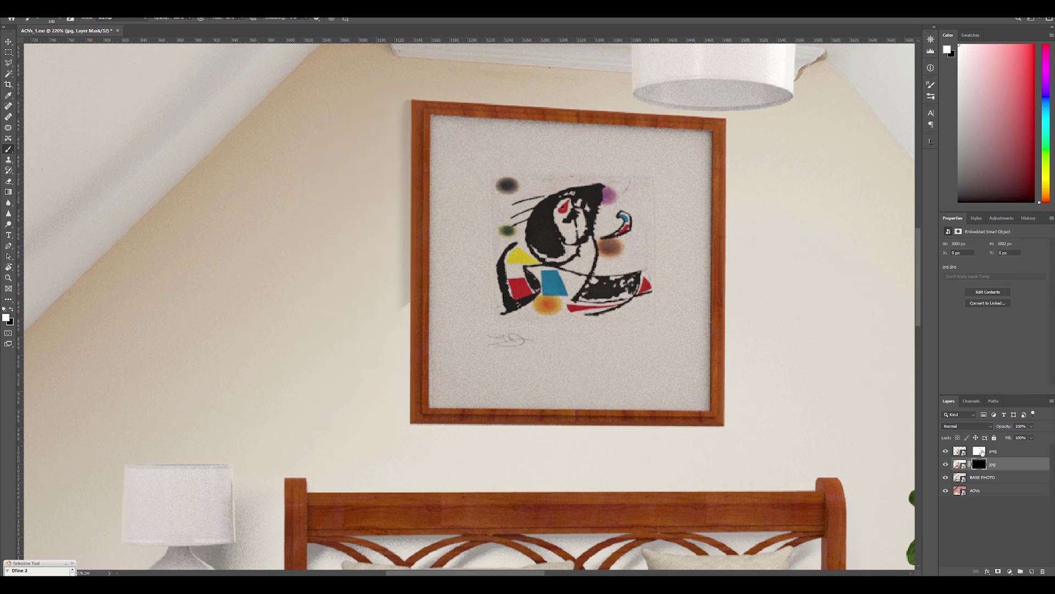
# Step: Paint black on the png layer's mask over the left side of the picture frame and its wall shadow
pyautogui.click(979, 452)
pyautogui.press('x')
pyautogui.moveTo(406, 127)
pyautogui.mouseDown()
pyautogui.moveTo(407, 396)
pyautogui.moveTo(429, 112)
pyautogui.mouseUp()
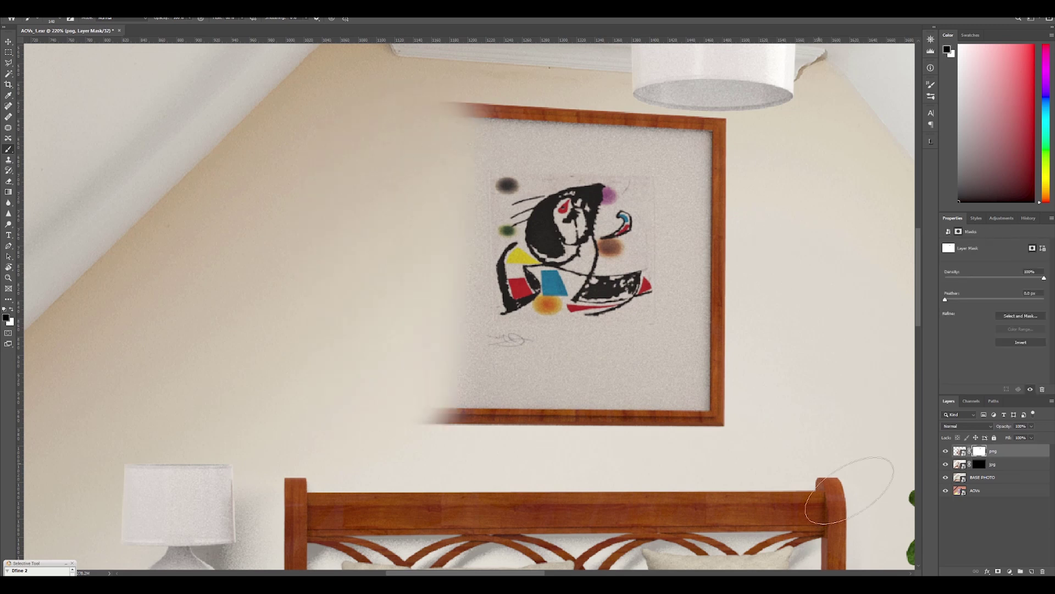
# Step: Try to select the framed picture's object area on the AOVs layer with the Magic Wand
pyautogui.click(977, 490)
pyautogui.press('w')
pyautogui.click(604, 315)
pyautogui.click(535, 217)
pyautogui.click(498, 251)
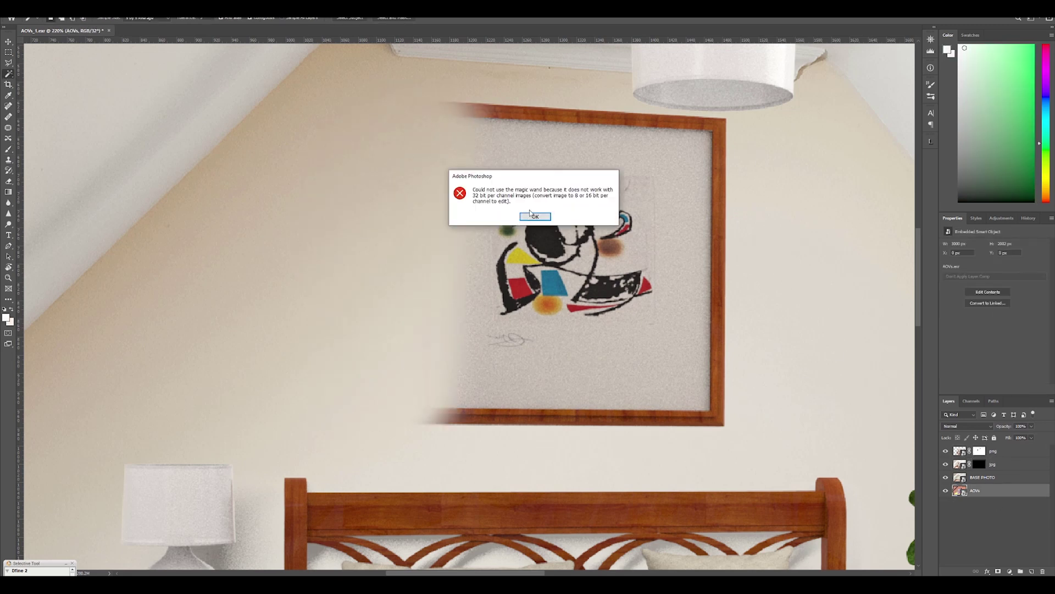
pyautogui.click(531, 216)
pyautogui.click(532, 215)
pyautogui.click(532, 215)
# Step: Convert the document to 16 bits per channel without merging the layers
pyautogui.press('b')
pyautogui.click(71, 7)
pyautogui.moveTo(53, 8)
pyautogui.click(154, 81)
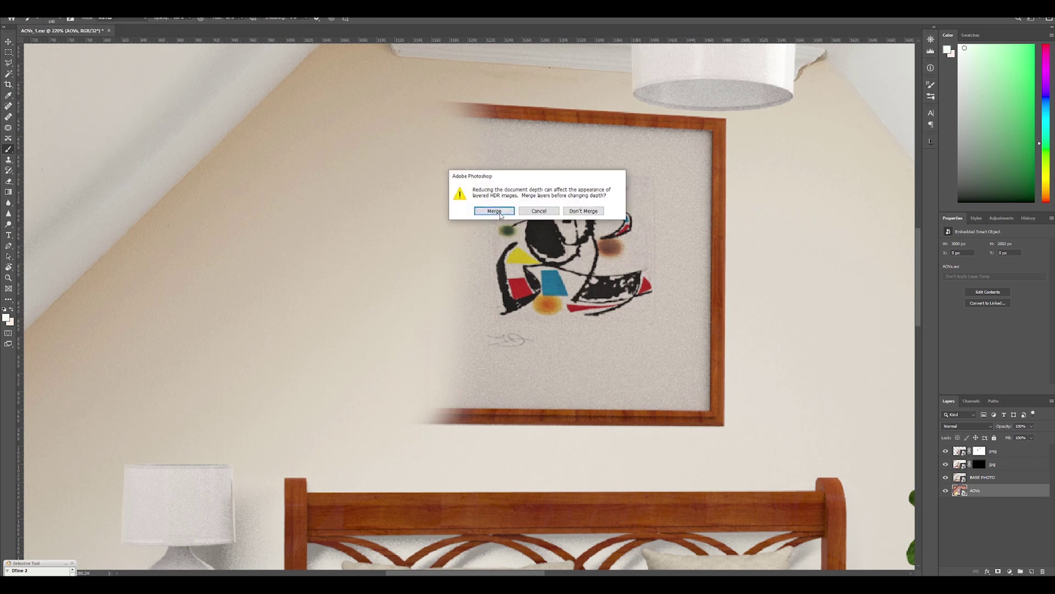
pyautogui.click(590, 213)
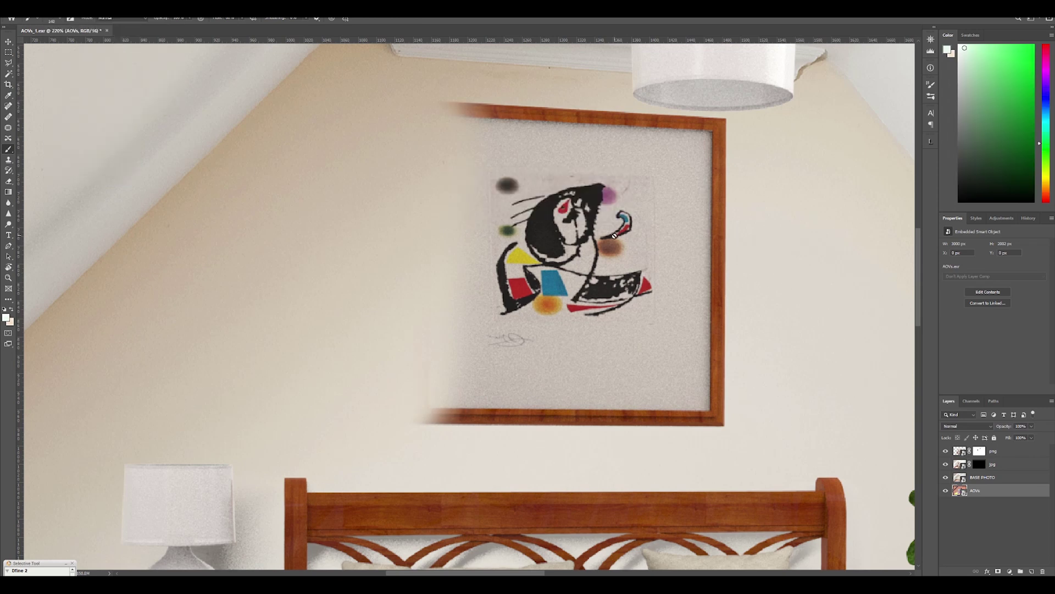
# Step: Select the framed picture's area from the AOVs layer with the Magic Wand and reveal the frame in white on the jpg mask
pyautogui.press('w')
pyautogui.click(681, 308)
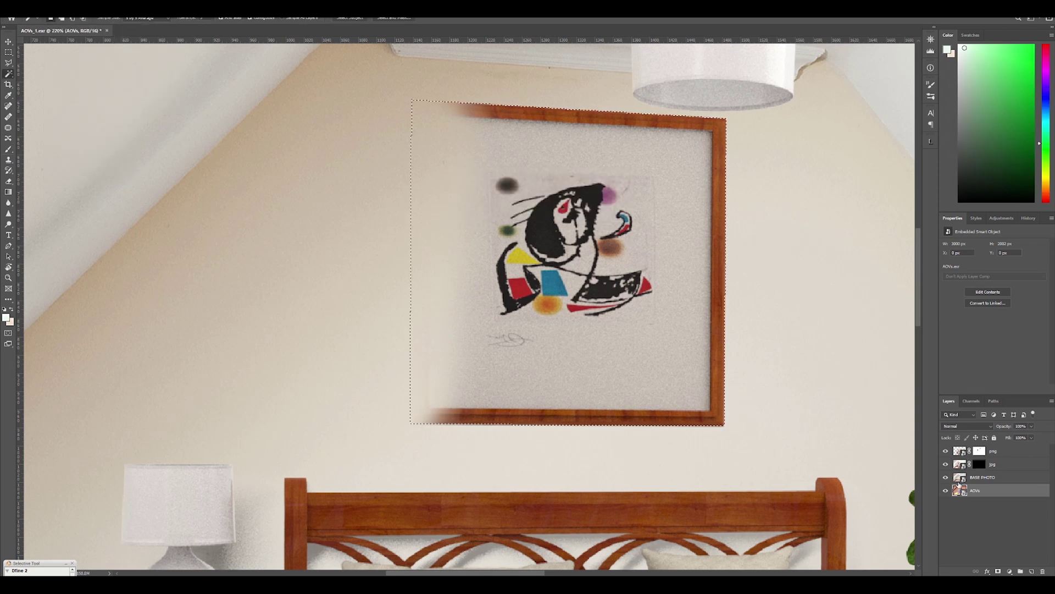
pyautogui.click(979, 465)
pyautogui.press('b')
pyautogui.moveTo(422, 113)
pyautogui.mouseDown()
pyautogui.moveTo(432, 127)
pyautogui.moveTo(421, 417)
pyautogui.mouseUp()
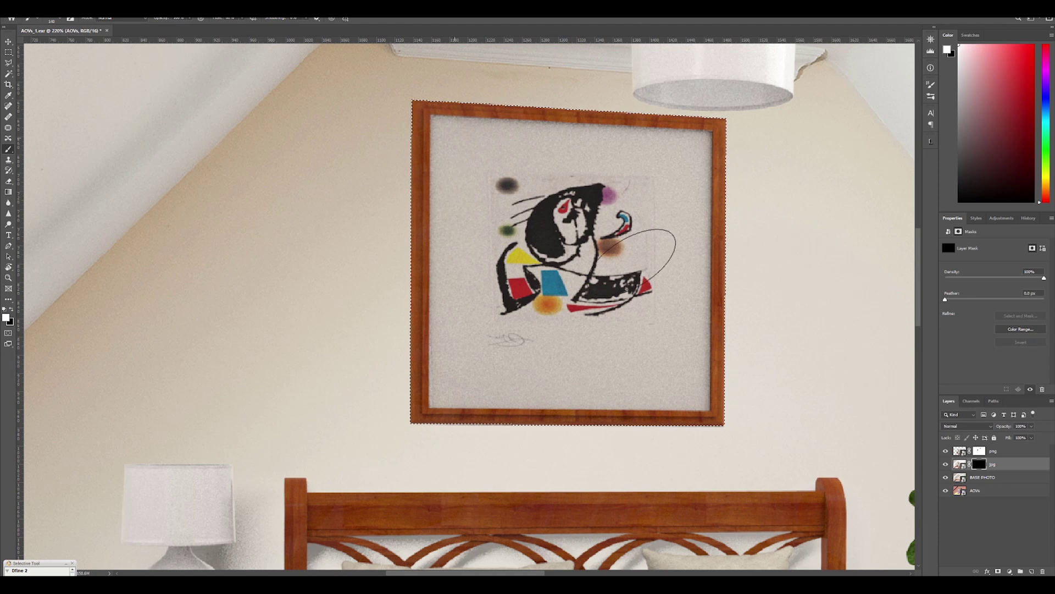
# Step: Invert the frame selection and paint white on the png mask to restore the wall shadow beside the frame's left edge
pyautogui.click(980, 452)
pyautogui.hotkey('ctrl', 'shift', 'i')
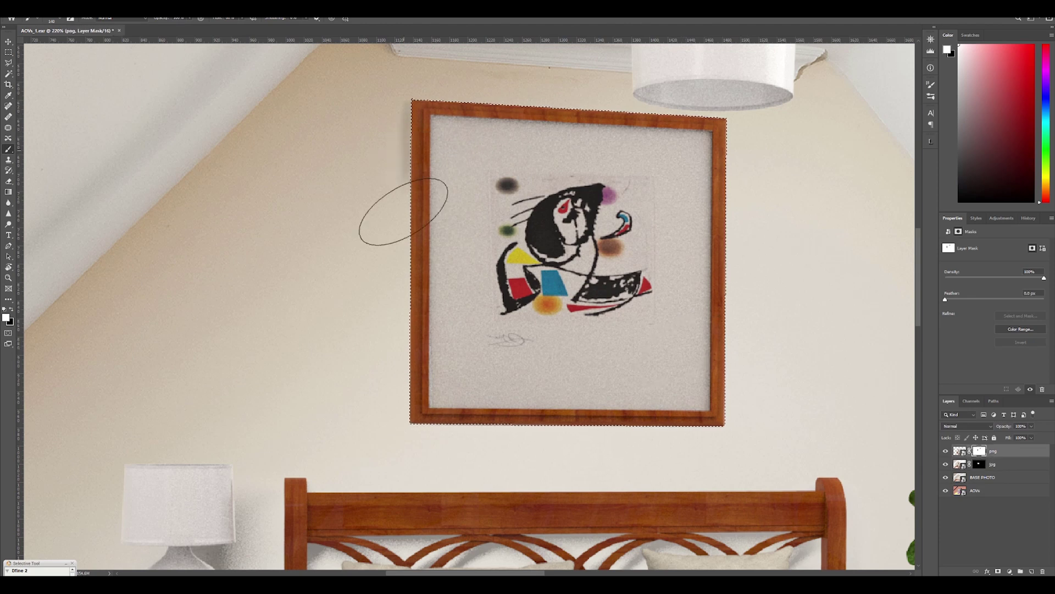
pyautogui.moveTo(403, 213)
pyautogui.mouseDown()
pyautogui.moveTo(391, 112)
pyautogui.moveTo(405, 243)
pyautogui.mouseUp()
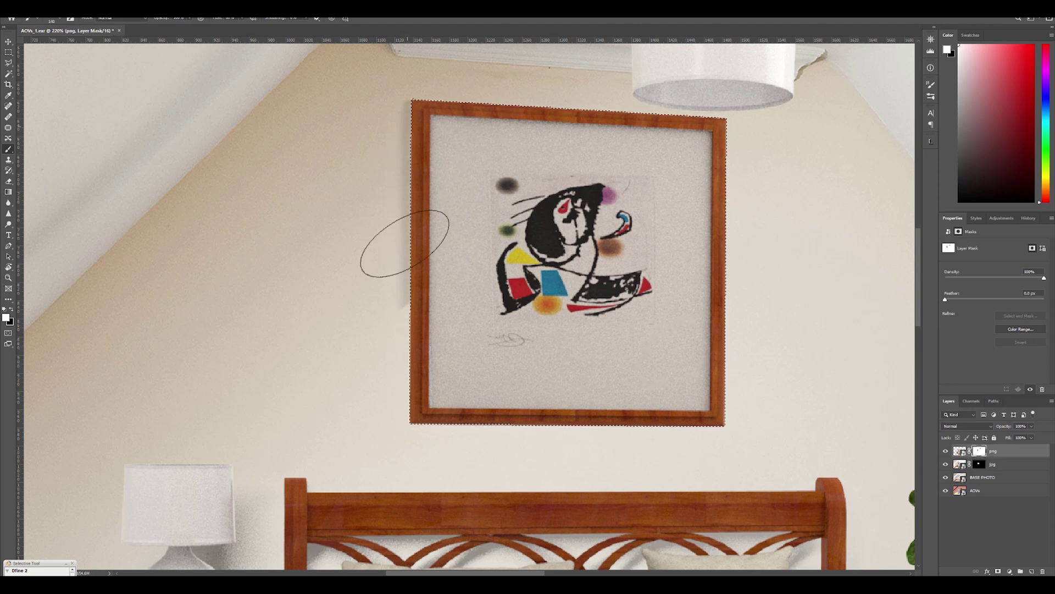
# Step: Rasterize the png layer so the Clone Stamp tool can edit its pixels
pyautogui.click(8, 160)
pyautogui.click(960, 451)
pyautogui.click(411, 188)
pyautogui.press('Return')
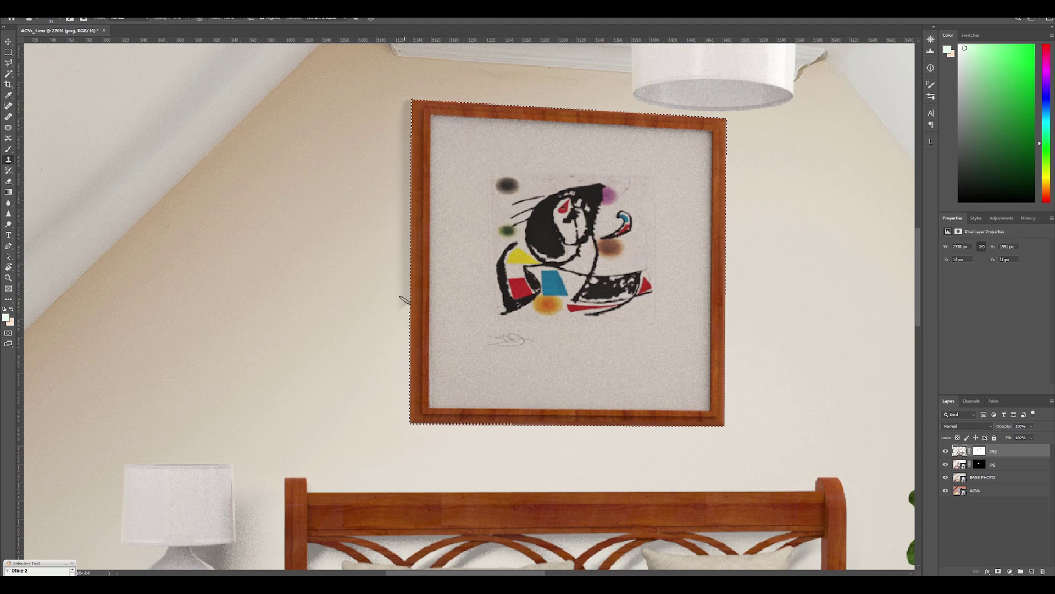
# Step: Try to clone the wall shadow down along the frame's left edge on the png layer
pyautogui.keyDown('alt'); pyautogui.click(404, 299); pyautogui.keyUp('alt')
pyautogui.click(405, 334)
pyautogui.keyDown('alt'); pyautogui.click(404, 270); pyautogui.keyUp('alt')
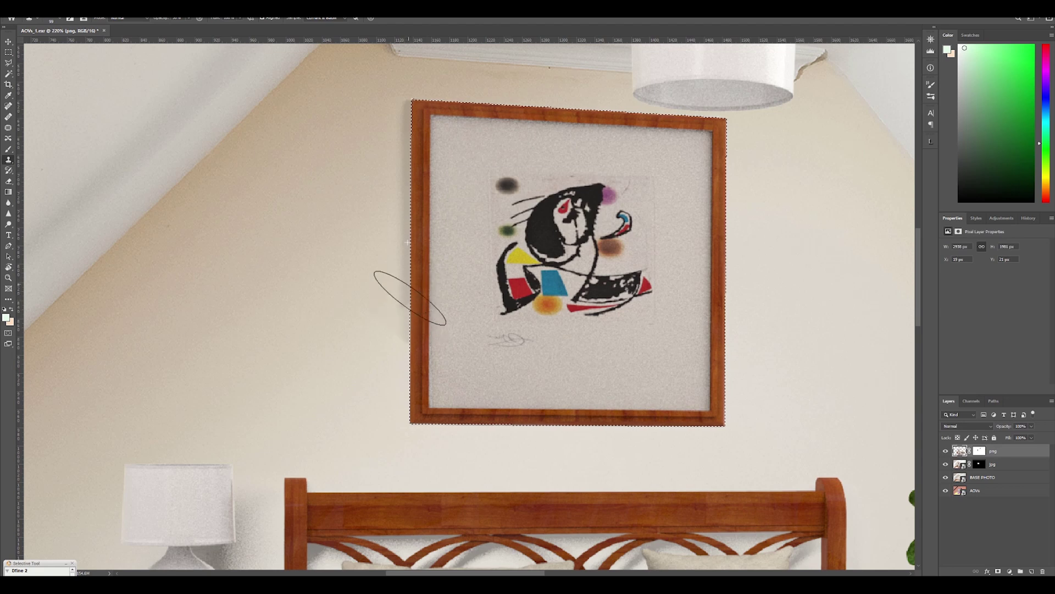
pyautogui.moveTo(405, 300); pyautogui.dragTo(400, 399)
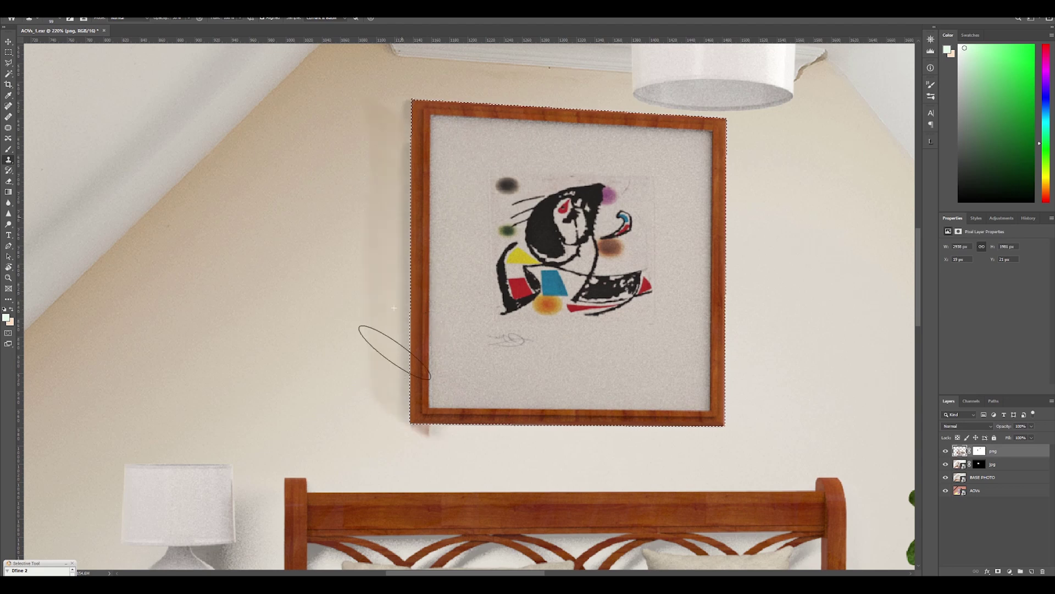
pyautogui.hotkey('ctrl', 'z')
pyautogui.hotkey('ctrl', 'z')
# Step: Enlarge the Clone Stamp brush and clone the upper wall shadow down to the lower part of the frame's left edge
pyautogui.keyDown('alt'); pyautogui.moveTo(400, 283); pyautogui.dragTo(414, 283, button='right'); pyautogui.keyUp('alt')
pyautogui.rightClick(399, 283)
pyautogui.click(434, 298)
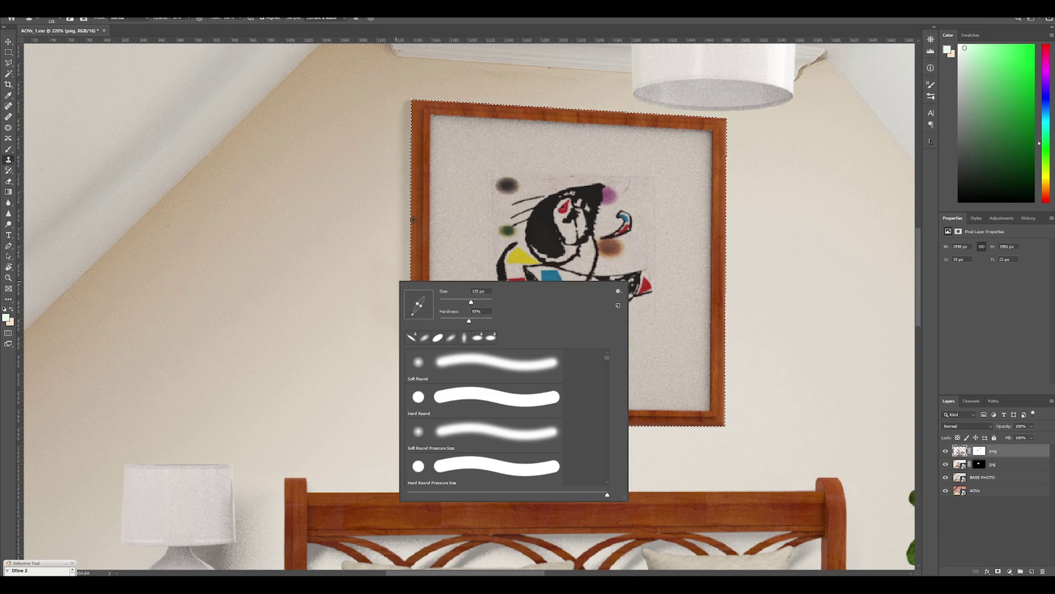
pyautogui.keyDown('alt'); pyautogui.click(404, 203); pyautogui.keyUp('alt')
pyautogui.moveTo(405, 358); pyautogui.dragTo(406, 370)
# Step: Paint black on the png mask to clear the leftover darkening on the wall left of the cloned shadow
pyautogui.press('b')
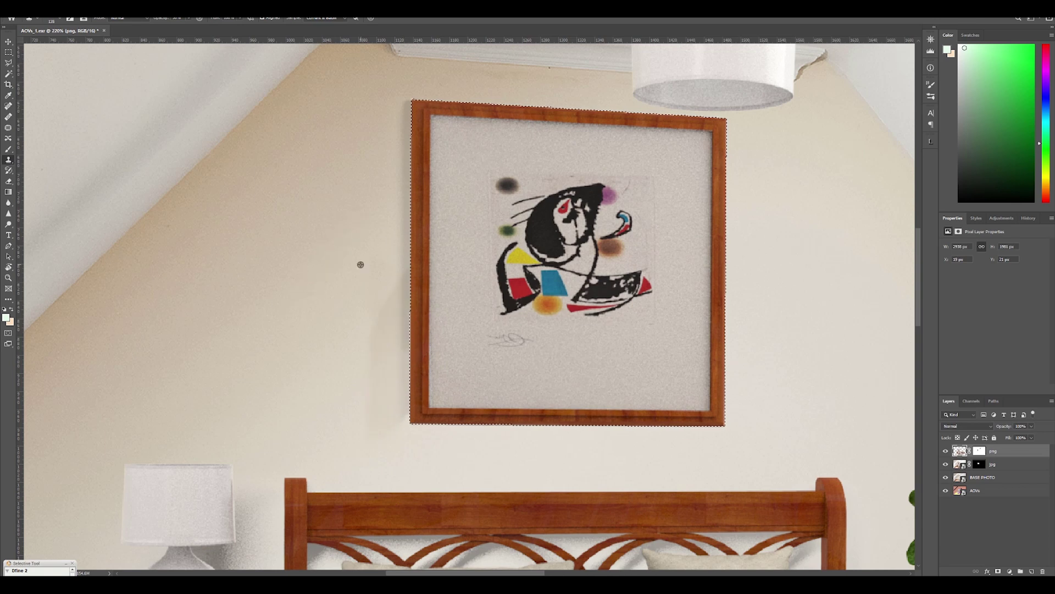
pyautogui.click(979, 452)
pyautogui.moveTo(353, 361); pyautogui.dragTo(337, 403)
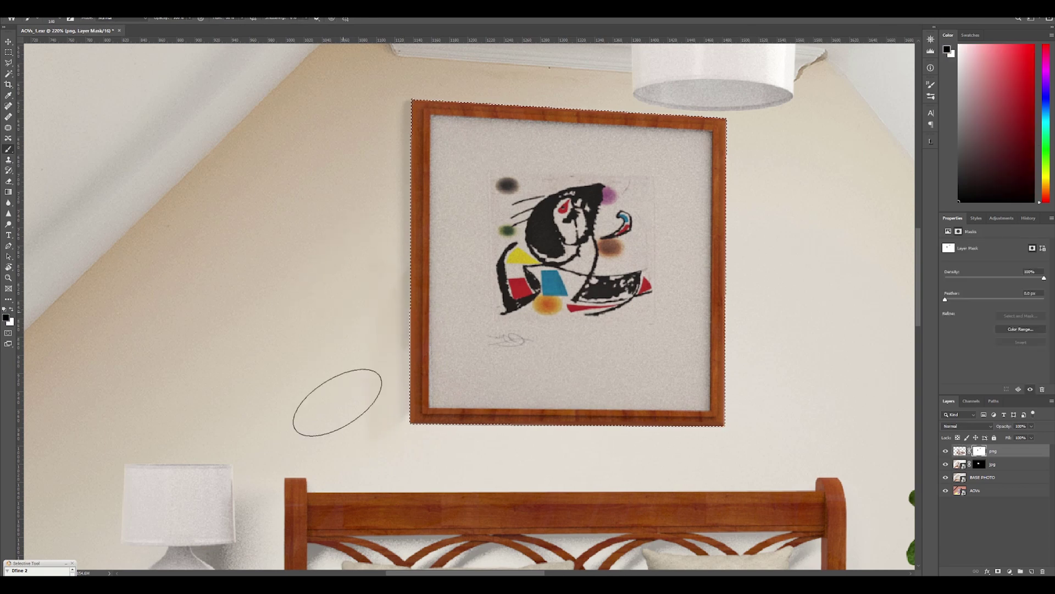
pyautogui.moveTo(339, 328)
pyautogui.keyDown('alt'); pyautogui.mouseDown(button='right')
pyautogui.moveTo(370, 331)
pyautogui.moveTo(308, 328)
pyautogui.mouseUp(button='right'); pyautogui.keyUp('alt')
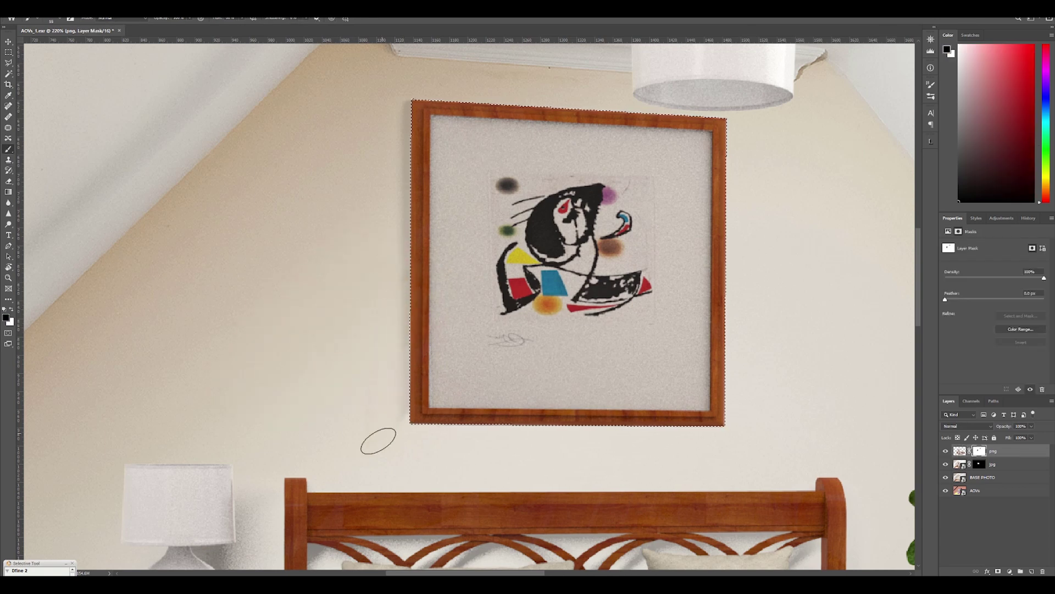
# Step: Add a new layer below png and paint a straight black stroke along the picture frame's bottom edge
pyautogui.keyDown('ctrl'); pyautogui.moveTo(406, 223); pyautogui.dragTo(361, 236); pyautogui.keyUp('ctrl')
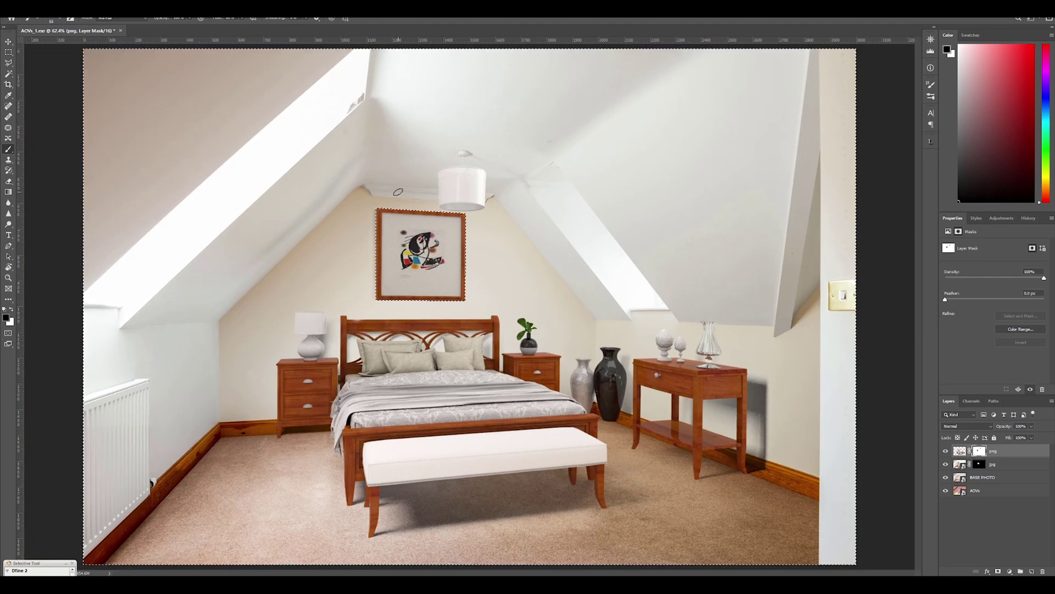
pyautogui.keyDown('ctrl'); pyautogui.moveTo(428, 280); pyautogui.dragTo(487, 300); pyautogui.keyUp('ctrl')
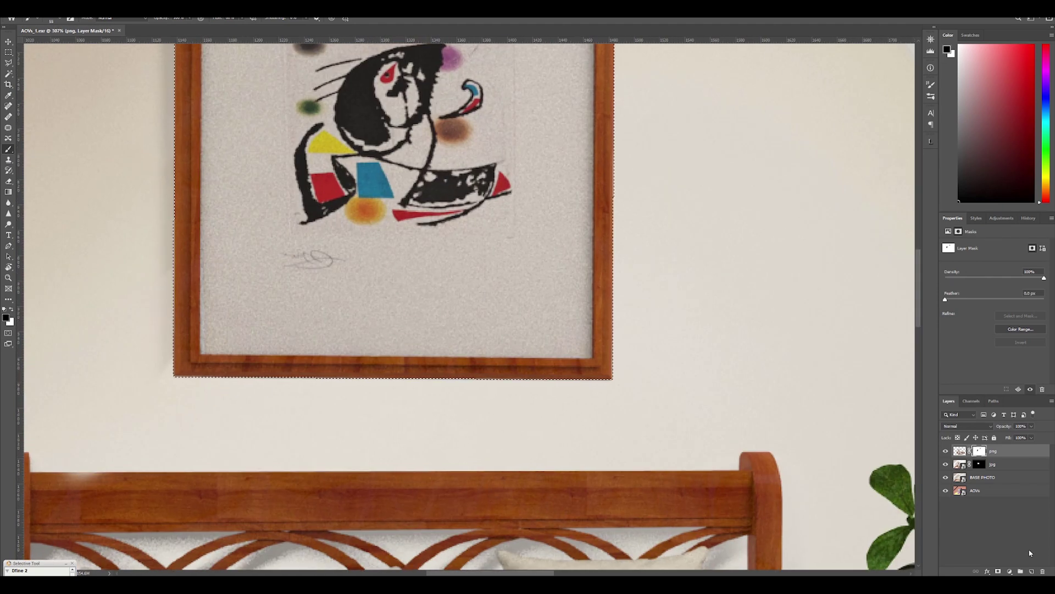
pyautogui.click(1032, 571)
pyautogui.moveTo(963, 454); pyautogui.dragTo(963, 470)
pyautogui.press('d')
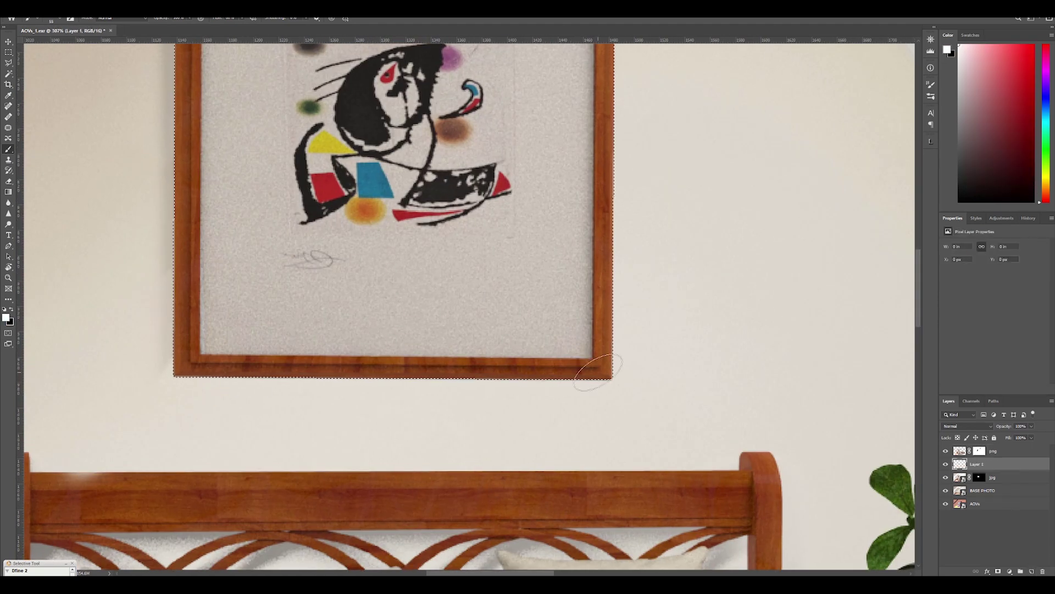
pyautogui.click(600, 374)
pyautogui.keyDown('shift'); pyautogui.click(188, 365); pyautogui.keyUp('shift')
# Step: Erase the outer part of the black stroke to a soft shadow, deselect, and nudge it up and slightly right under the frame
pyautogui.press('e')
pyautogui.moveTo(632, 355)
pyautogui.mouseDown()
pyautogui.moveTo(264, 299)
pyautogui.moveTo(365, 412)
pyautogui.mouseUp()
pyautogui.press('v')
pyautogui.press('Up')
pyautogui.press('Up')
pyautogui.press('Up')
pyautogui.hotkey('ctrl', 'd')
pyautogui.press('Up')
pyautogui.press('Up')
pyautogui.press('Right')
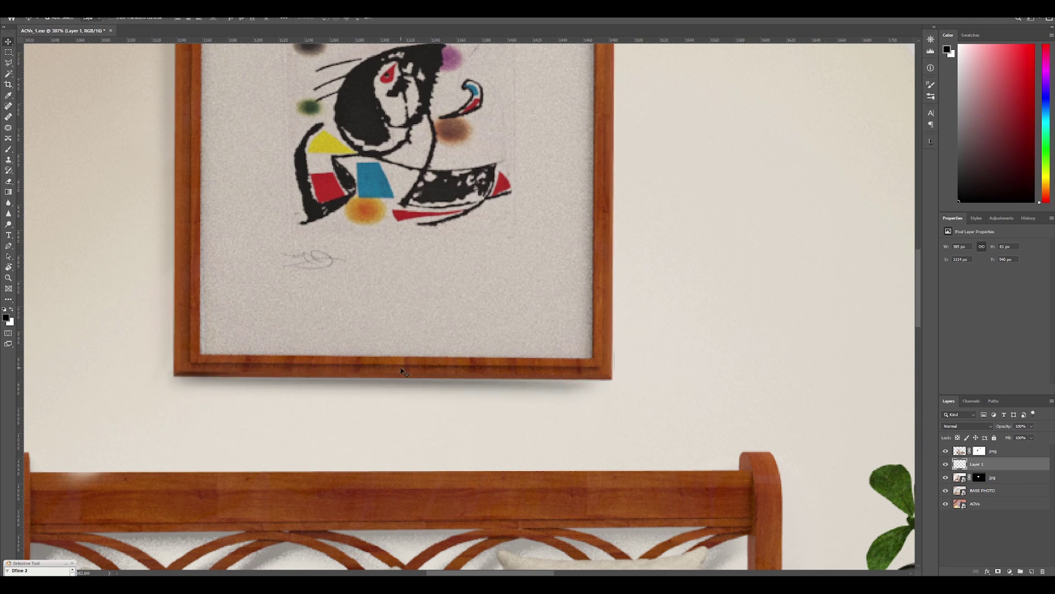
# Step: Mask the frame's area, picked from the AOVs layer, out of Layer 1 and erase the stray shadow beside the frame's lower right corner
pyautogui.click(976, 503)
pyautogui.press('w')
pyautogui.click(589, 340)
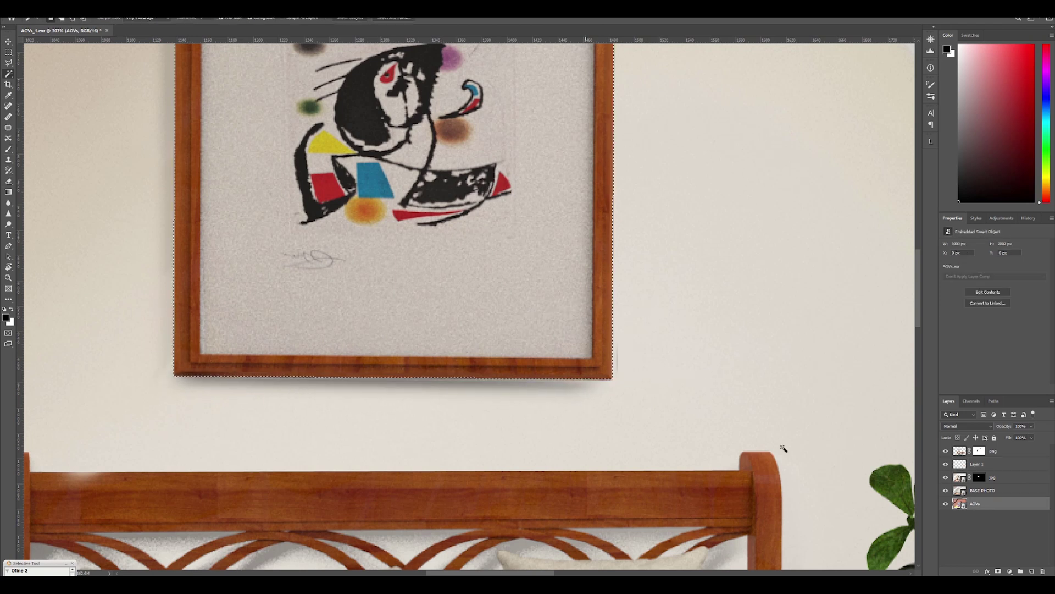
pyautogui.click(963, 465)
pyautogui.keyDown('alt'); pyautogui.click(998, 571); pyautogui.keyUp('alt')
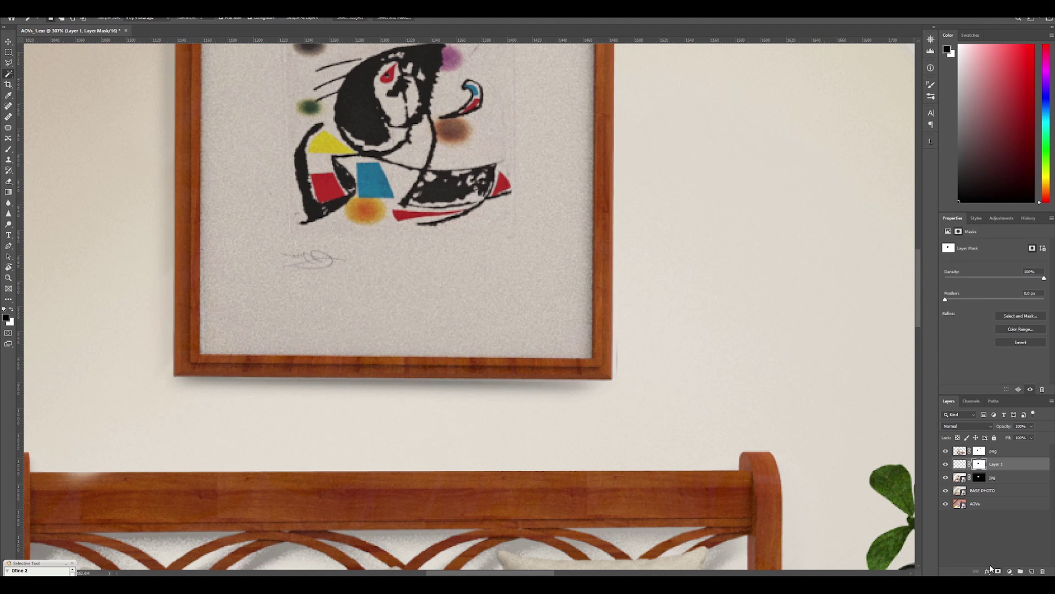
pyautogui.press('e')
pyautogui.click(960, 465)
pyautogui.press('v')
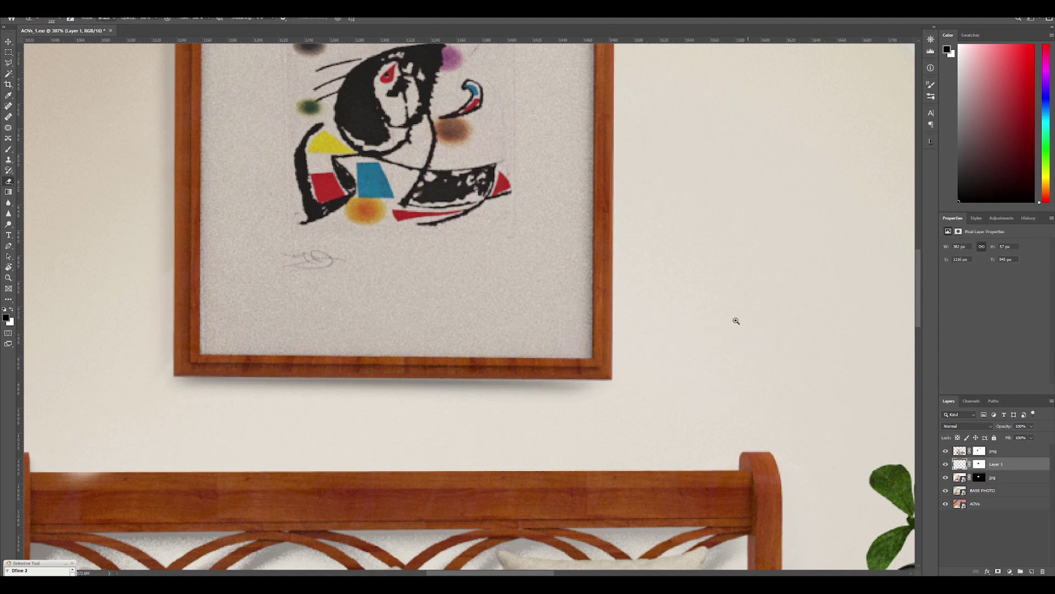
# Step: Try to paint black on the png mask over the side table's wall shadow without a selection
pyautogui.hotkey('ctrl', '0')
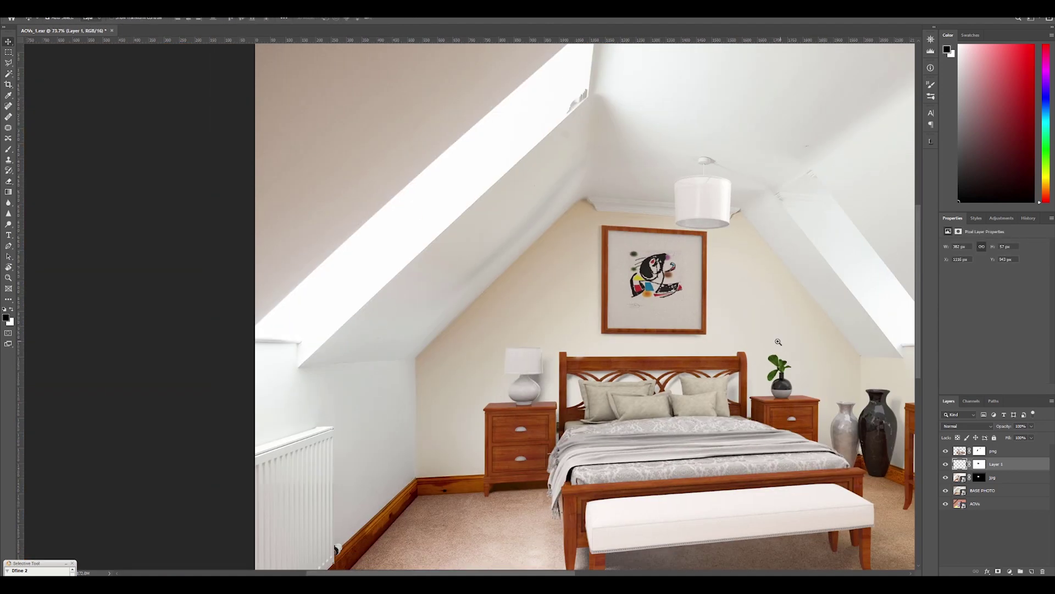
pyautogui.moveTo(778, 342)
pyautogui.keyDown('ctrl'); pyautogui.mouseDown()
pyautogui.moveTo(694, 407)
pyautogui.moveTo(764, 403)
pyautogui.mouseUp(); pyautogui.keyUp('ctrl')
pyautogui.click(979, 452)
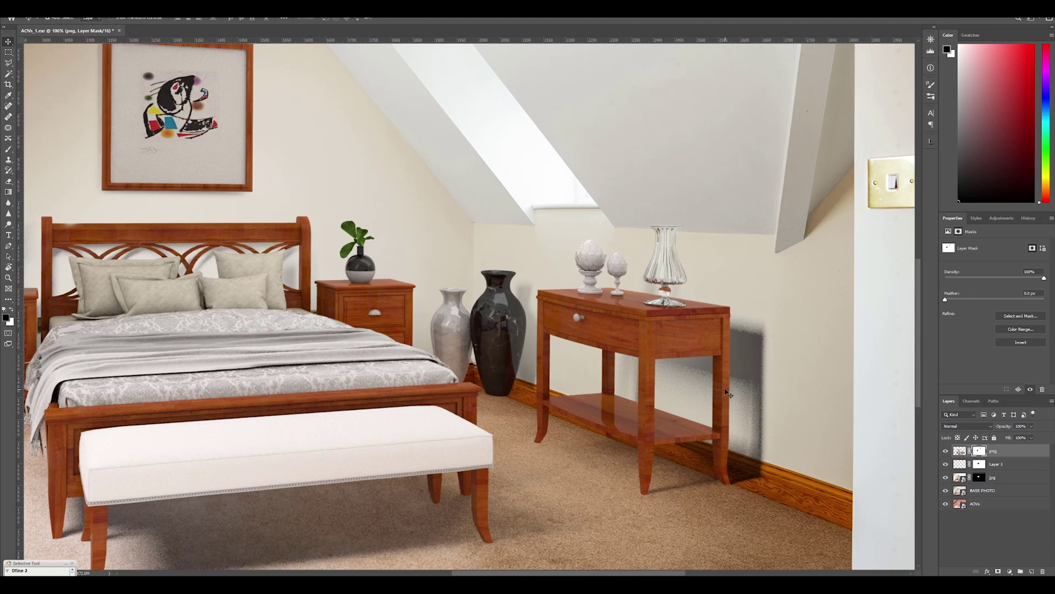
pyautogui.press('b')
pyautogui.keyDown('alt'); pyautogui.moveTo(767, 400); pyautogui.dragTo(809, 413, button='right'); pyautogui.keyUp('alt')
pyautogui.moveTo(762, 345)
pyautogui.mouseDown()
pyautogui.moveTo(754, 331)
pyautogui.moveTo(692, 324)
pyautogui.mouseUp()
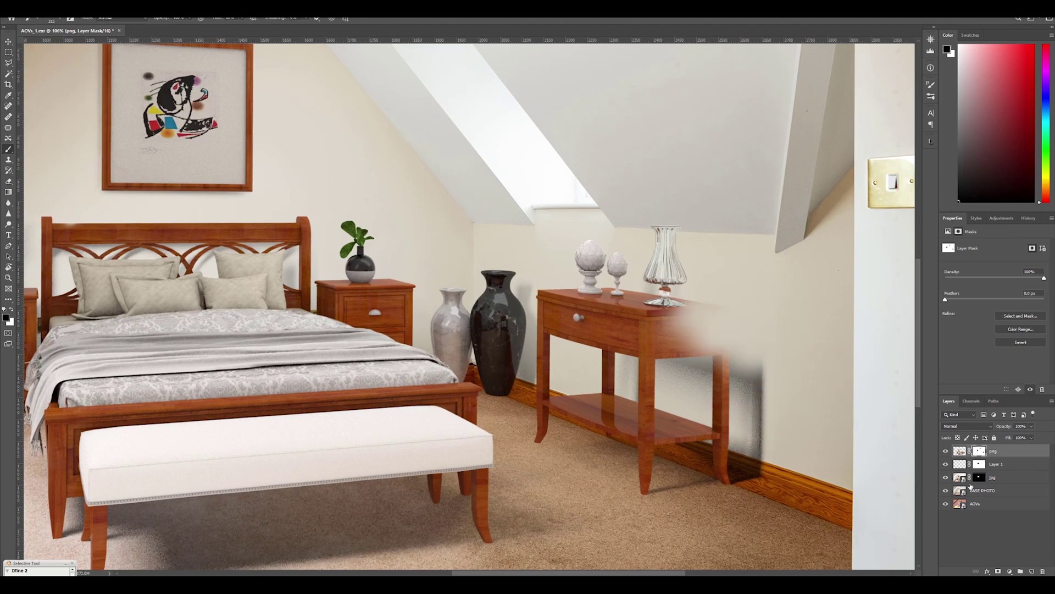
pyautogui.hotkey('ctrl', 'z')
# Step: Select the wall areas around and beneath the side table from the AOVs layer with the Magic Wand, and target the png mask
pyautogui.click(976, 503)
pyautogui.press('w')
pyautogui.click(795, 346)
pyautogui.keyDown('shift'); pyautogui.click(685, 389); pyautogui.keyUp('shift')
pyautogui.keyDown('shift'); pyautogui.click(627, 378); pyautogui.keyUp('shift')
pyautogui.keyDown('shift'); pyautogui.click(584, 369); pyautogui.keyUp('shift')
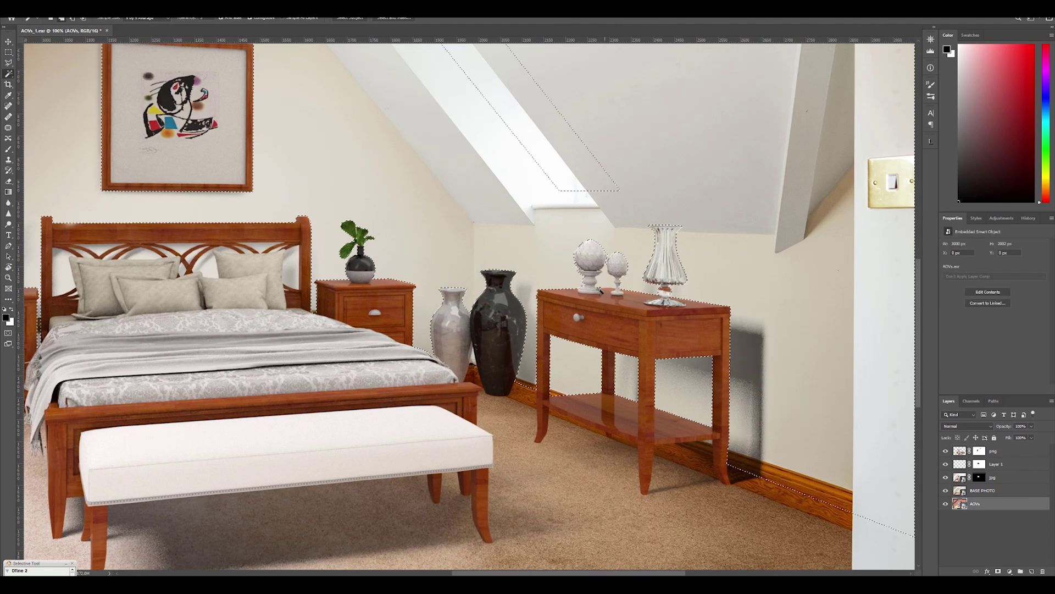
pyautogui.click(979, 451)
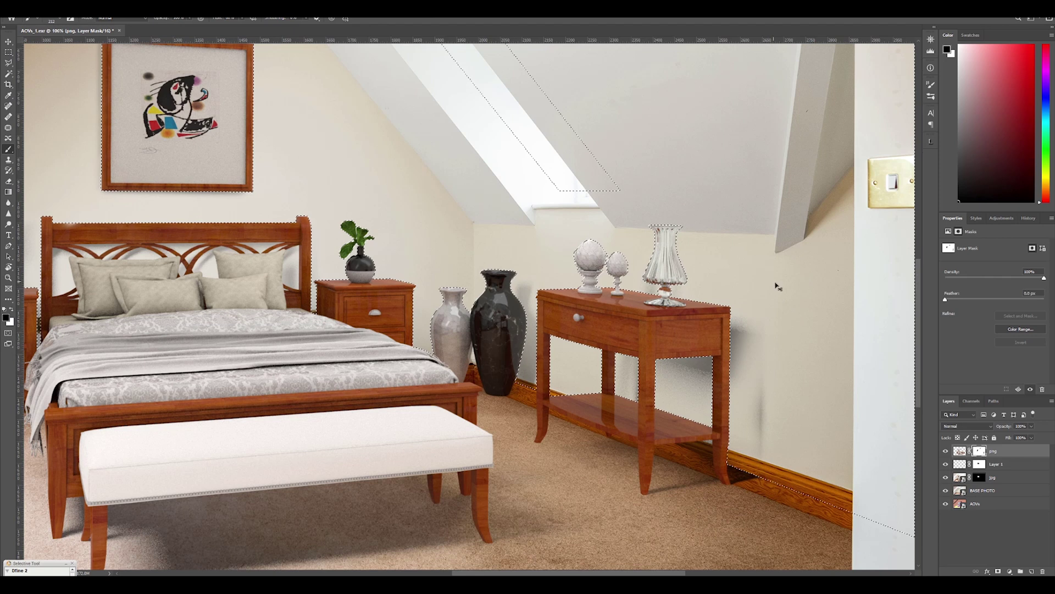
# Step: Soften the side table's wall shadow by painting on the png mask at a reduced brush opacity, then deselect
pyautogui.press('b')
pyautogui.moveTo(163, 19); pyautogui.dragTo(149, 21)
pyautogui.moveTo(789, 426)
pyautogui.mouseDown()
pyautogui.moveTo(761, 442)
pyautogui.moveTo(743, 489)
pyautogui.mouseUp()
pyautogui.moveTo(786, 429); pyautogui.dragTo(811, 473)
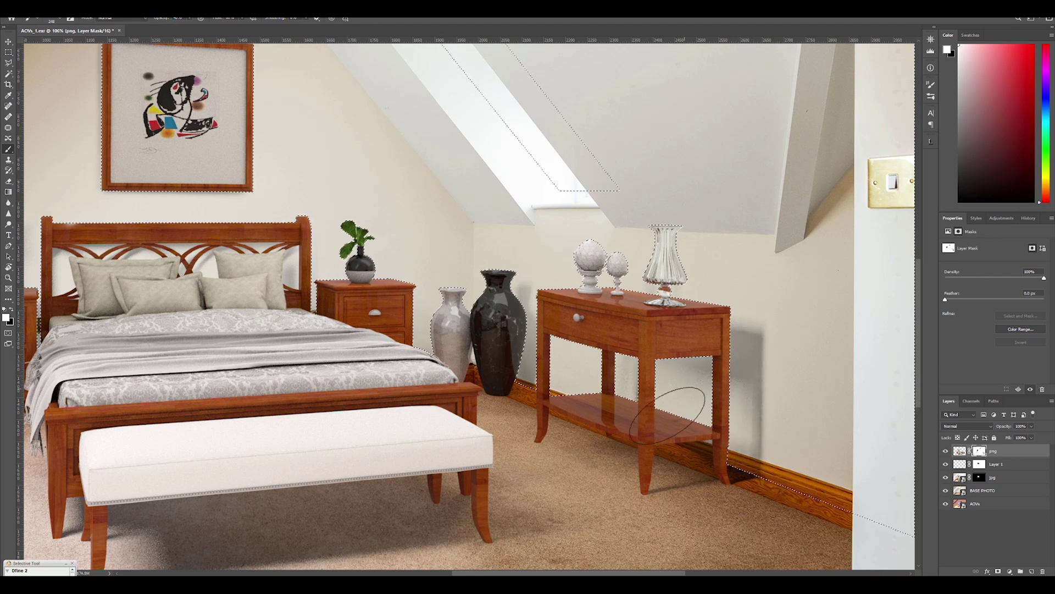
pyautogui.hotkey('ctrl', 'd')
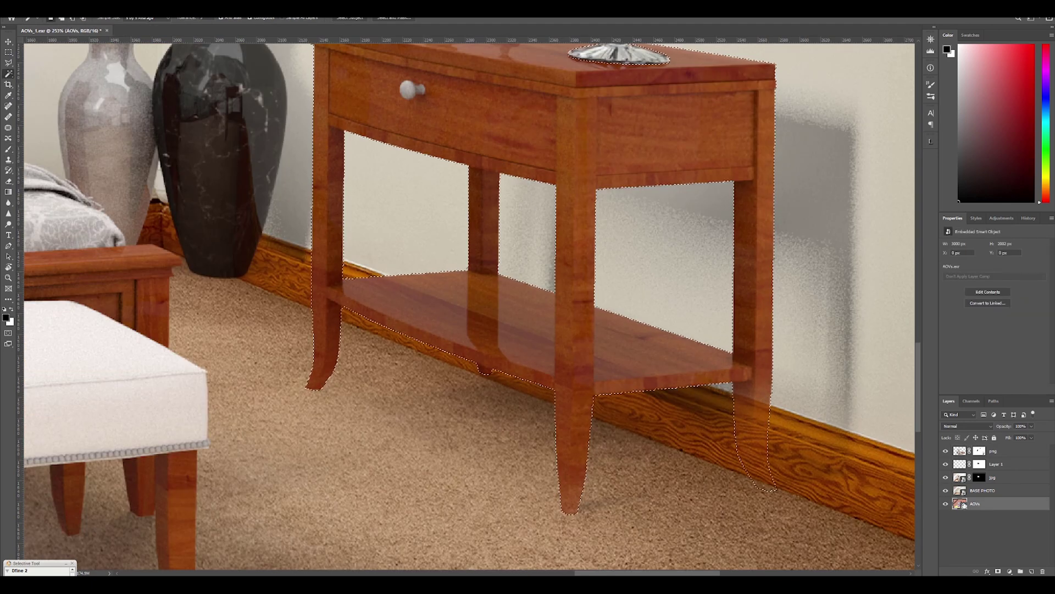
# Step: Paint white on the png mask within the side table selection to restore its faded rear right leg, raising the brush opacity
pyautogui.press('b')
pyautogui.keyDown('alt'); pyautogui.moveTo(718, 431); pyautogui.dragTo(688, 433, button='right'); pyautogui.keyUp('alt')
pyautogui.press('x')
pyautogui.moveTo(728, 398); pyautogui.dragTo(762, 459)
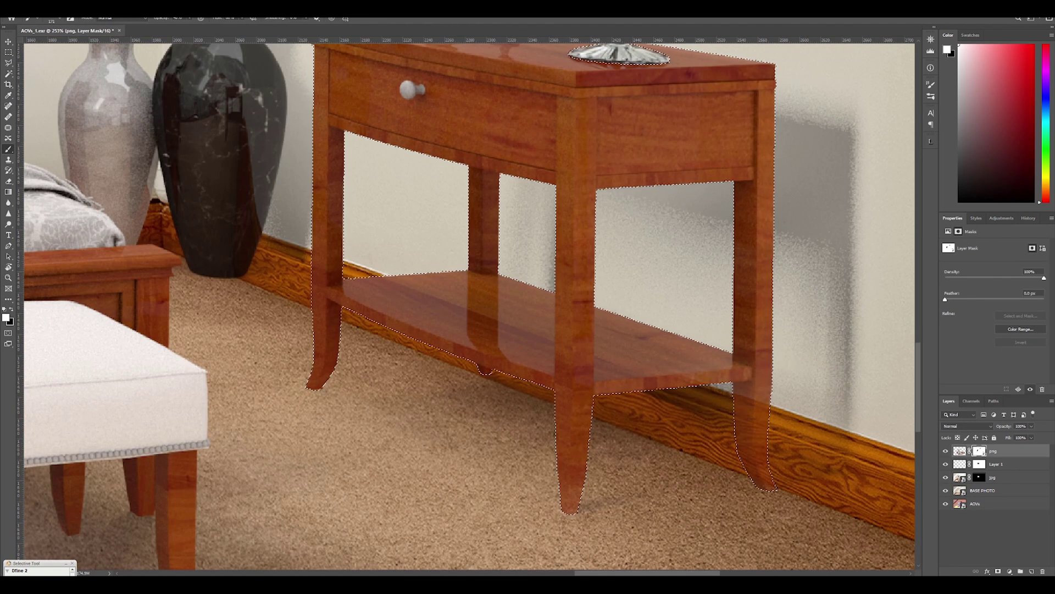
pyautogui.click(179, 19)
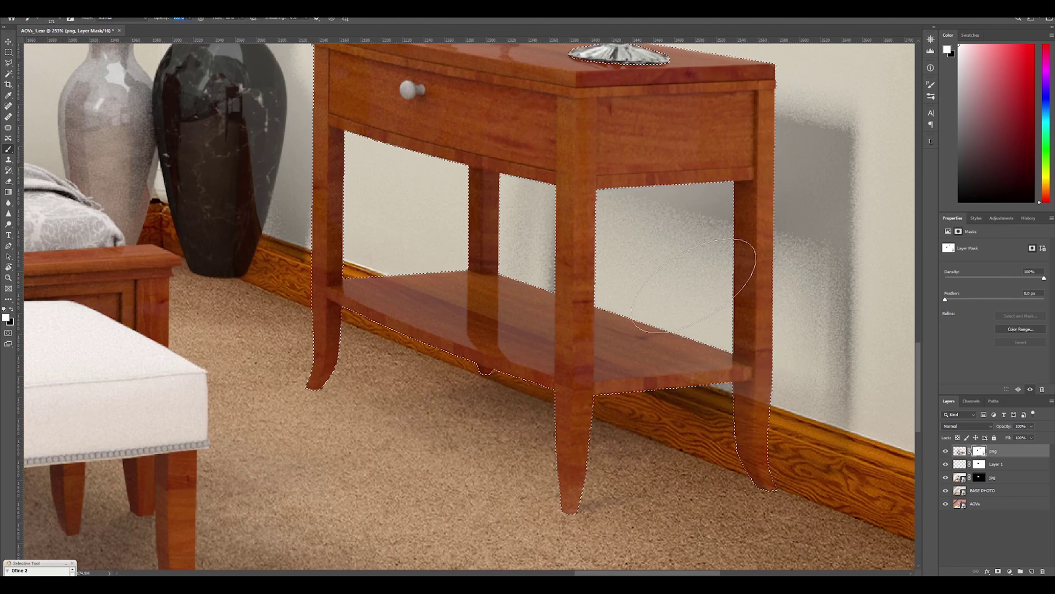
pyautogui.moveTo(725, 330); pyautogui.dragTo(747, 500)
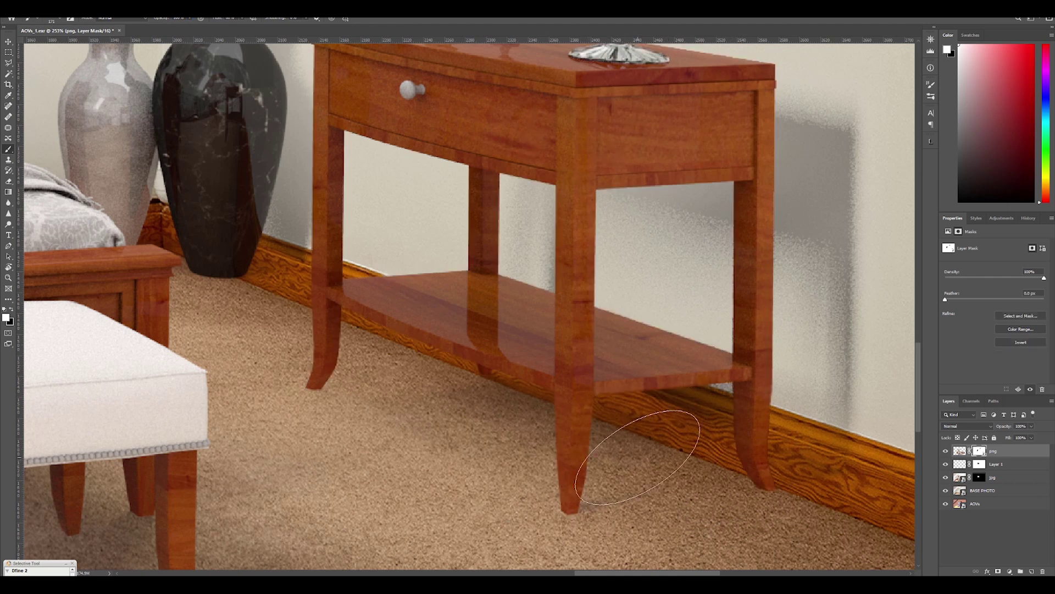
# Step: Paint white on the png mask to reveal the side table's shadows on the carpet and skirting board, then deselect
pyautogui.moveTo(614, 440)
pyautogui.mouseDown()
pyautogui.moveTo(629, 475)
pyautogui.moveTo(672, 491)
pyautogui.mouseUp()
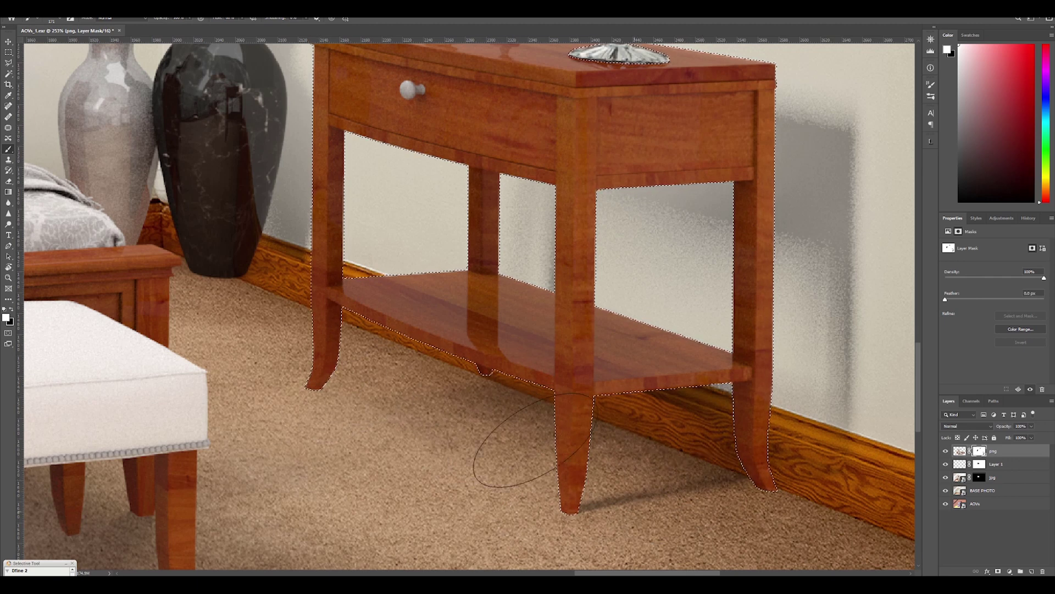
pyautogui.moveTo(764, 434); pyautogui.dragTo(800, 462)
pyautogui.press('x')
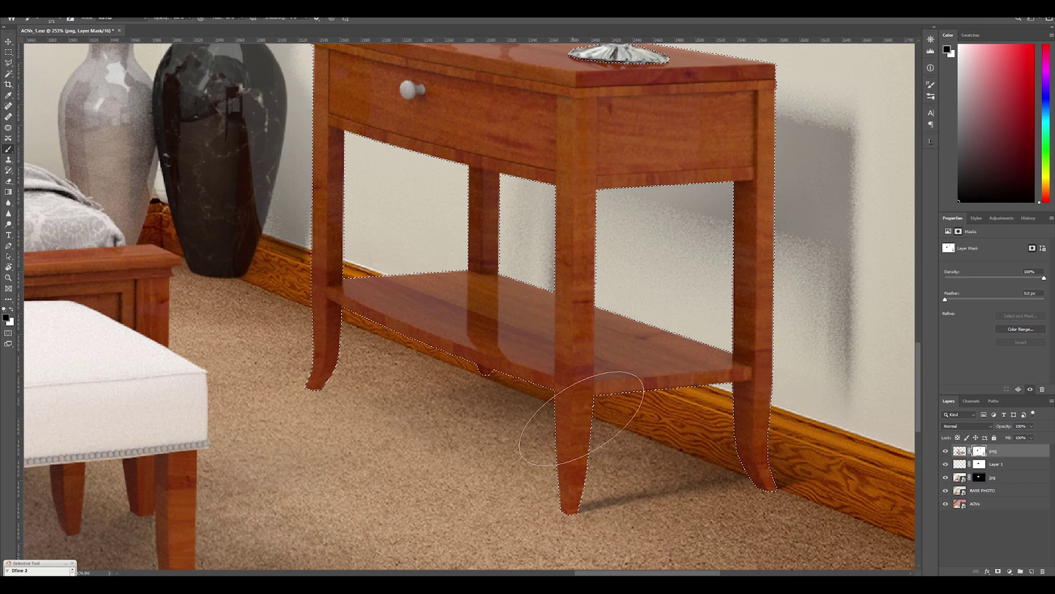
pyautogui.hotkey('ctrl', 'd')
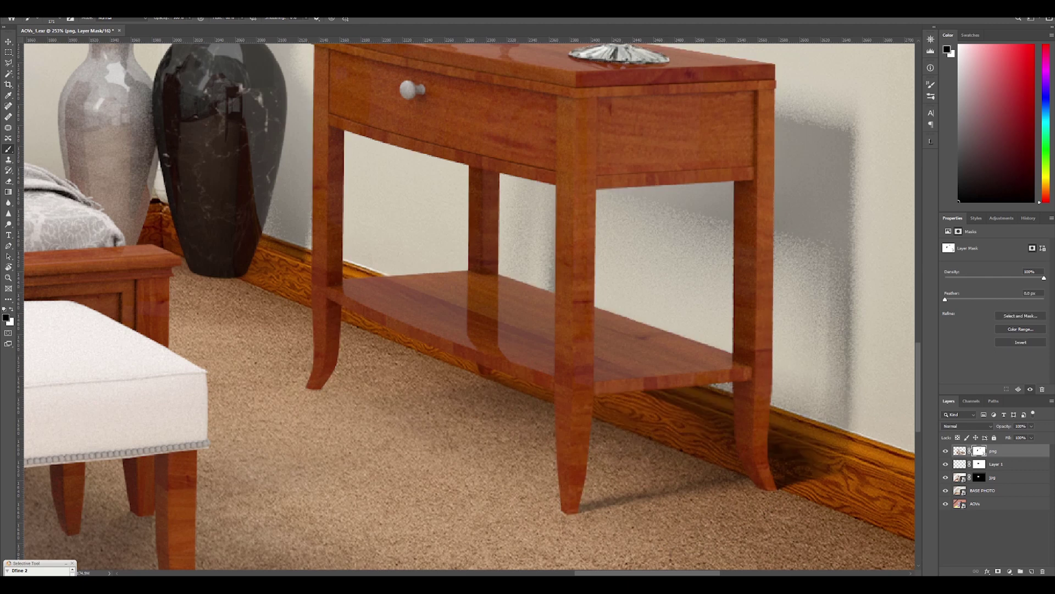
# Step: Review the finished composite as a whole and up close around the bed, vases and side table
pyautogui.keyDown('alt'); pyautogui.scroll(-6, 558, 318); pyautogui.keyUp('alt')
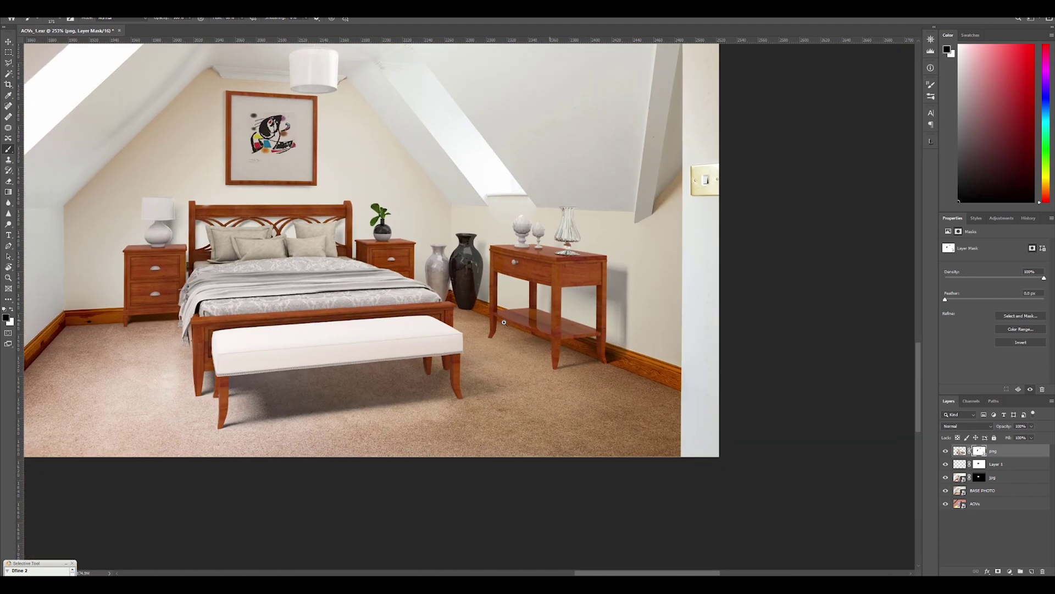
pyautogui.moveTo(494, 299); pyautogui.dragTo(664, 354)
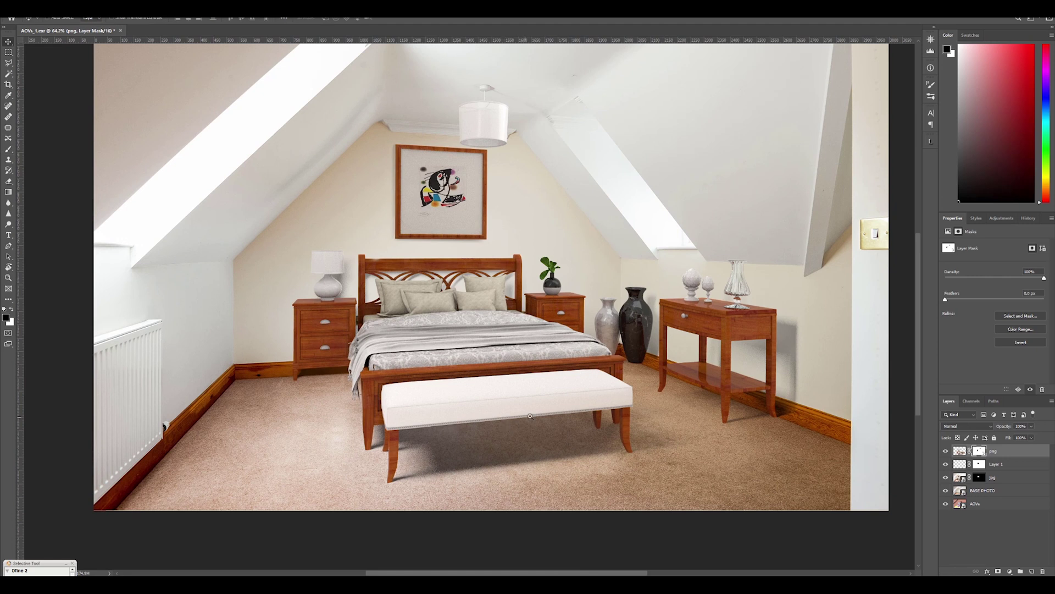
pyautogui.moveTo(529, 416)
pyautogui.keyDown('ctrl'); pyautogui.mouseDown()
pyautogui.moveTo(515, 417)
pyautogui.moveTo(541, 420)
pyautogui.mouseUp(); pyautogui.keyUp('ctrl')
pyautogui.keyDown('ctrl'); pyautogui.moveTo(723, 243); pyautogui.dragTo(748, 251); pyautogui.keyUp('ctrl')
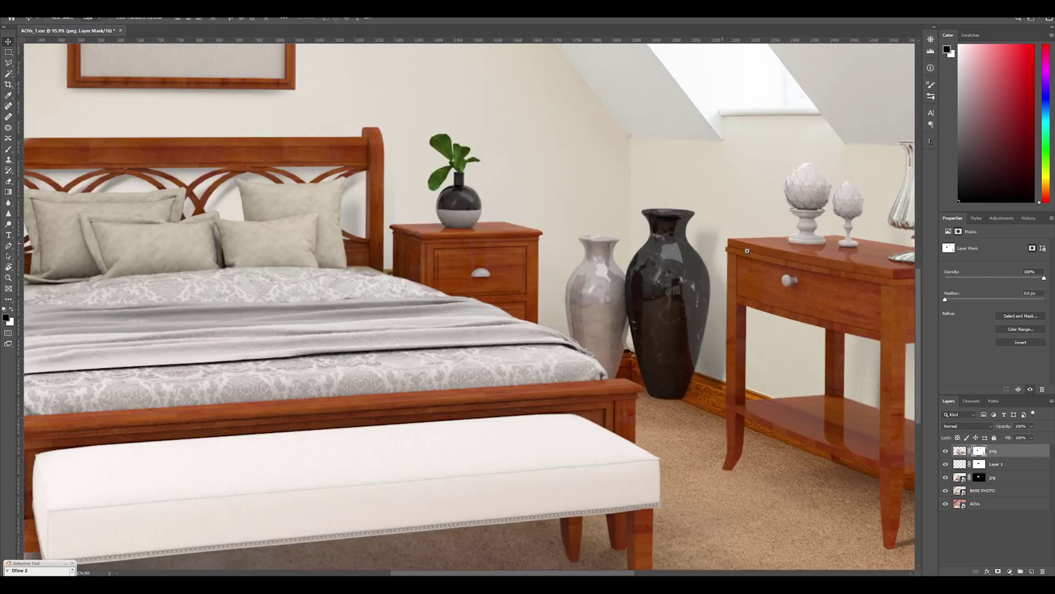
pyautogui.keyDown('alt'); pyautogui.scroll(2, 747, 250); pyautogui.keyUp('alt')
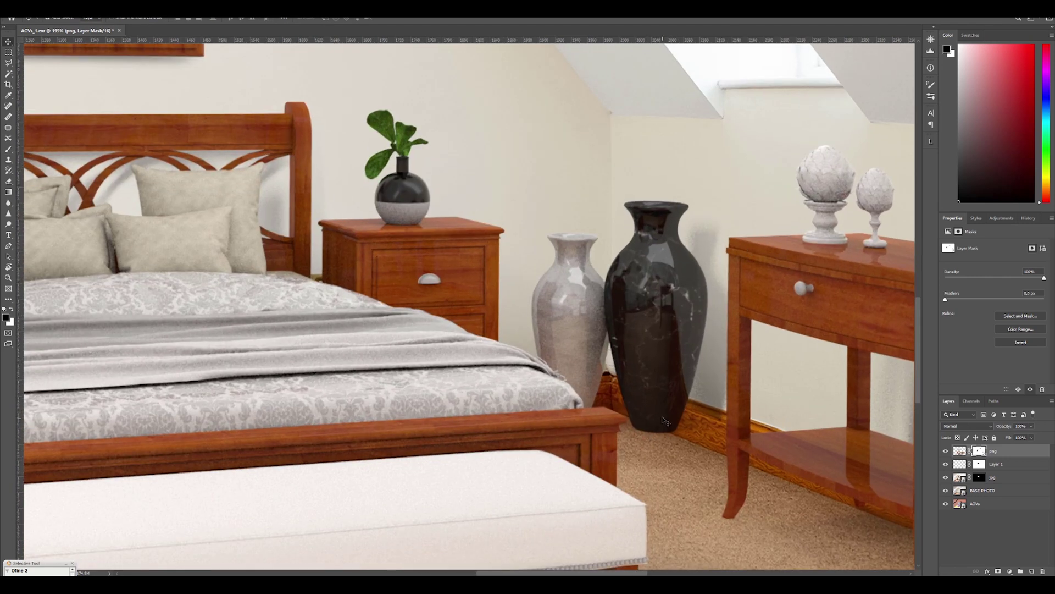
pyautogui.keyDown('alt'); pyautogui.scroll(-10, 665, 421); pyautogui.keyUp('alt')
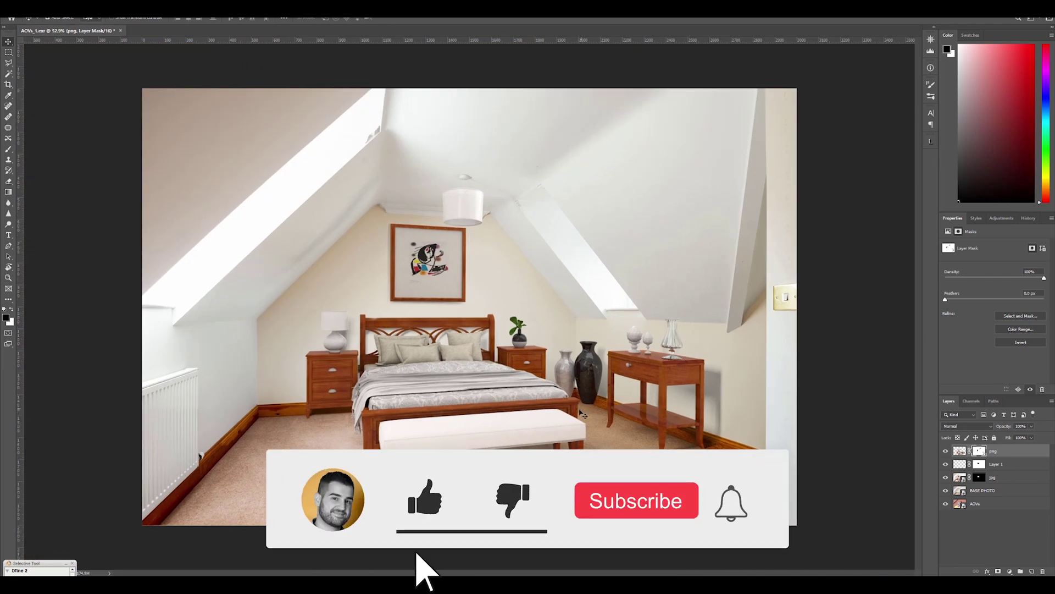
pyautogui.keyDown('alt'); pyautogui.scroll(2, 469, 381); pyautogui.keyUp('alt')
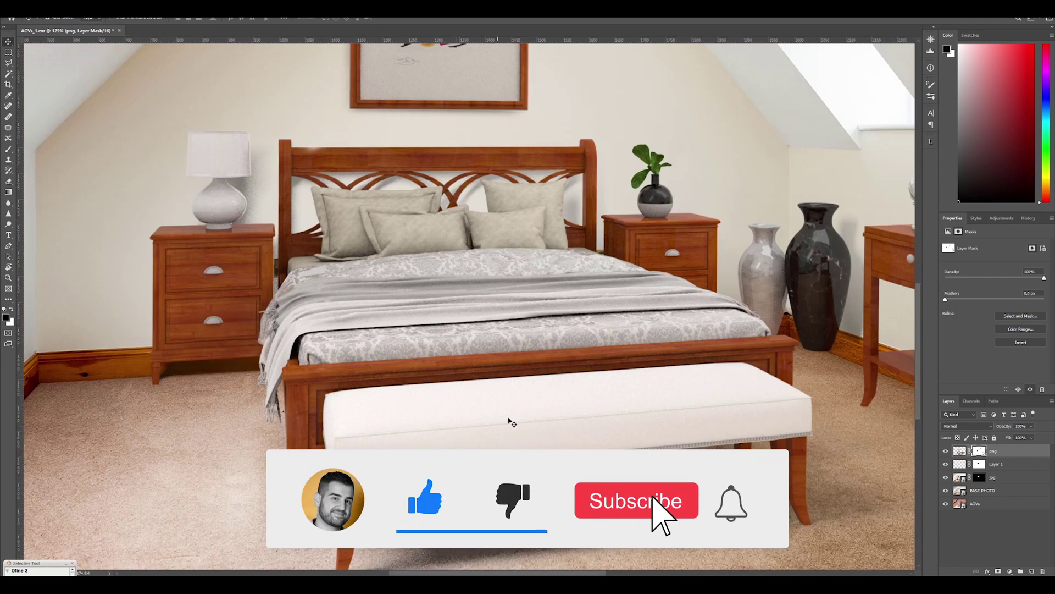